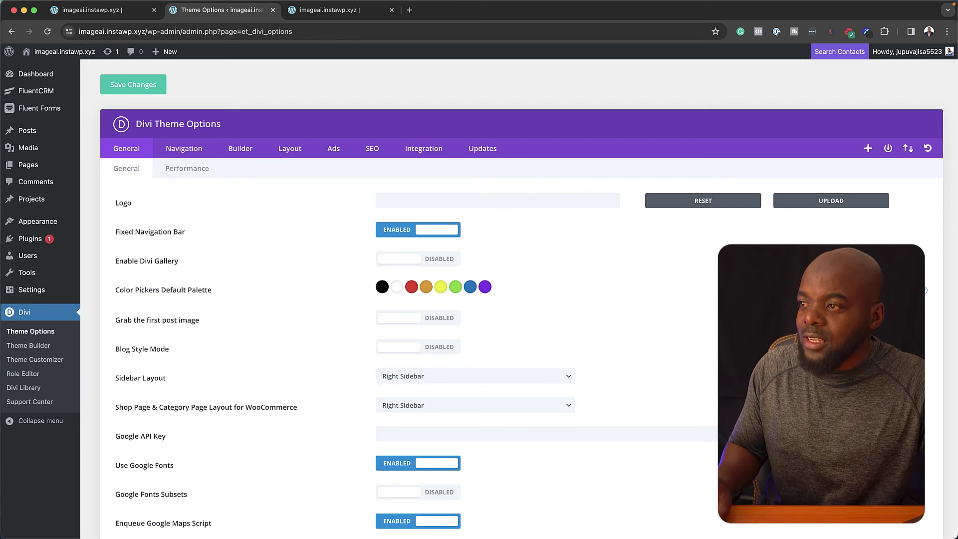
# Step: Recolour the first Default Palette swatch from black to grey #545454, then go to the Visual Builder tab
pyautogui.click(382, 286)
pyautogui.moveTo(380, 441); pyautogui.dragTo(384, 404)
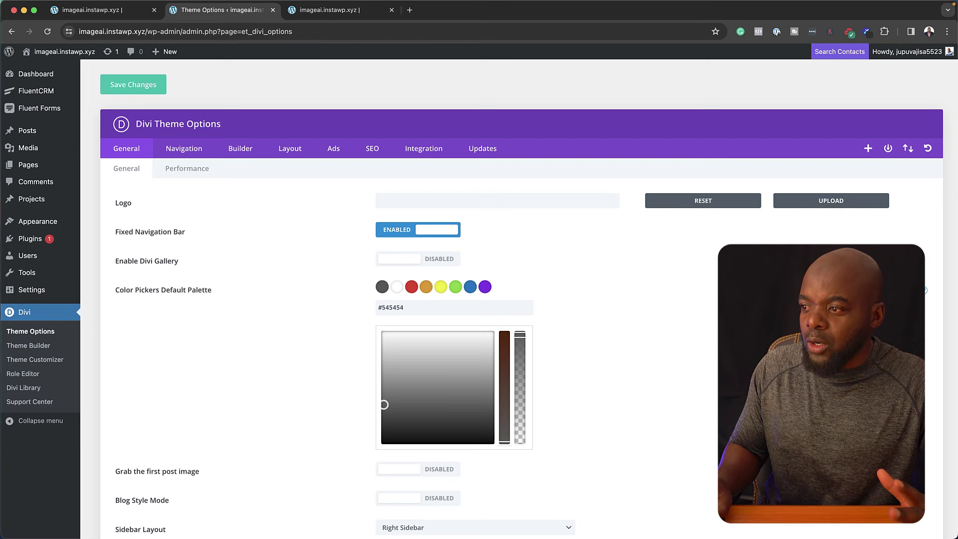
pyautogui.scroll(-2, 521, 299)
pyautogui.scroll(2, 521, 300)
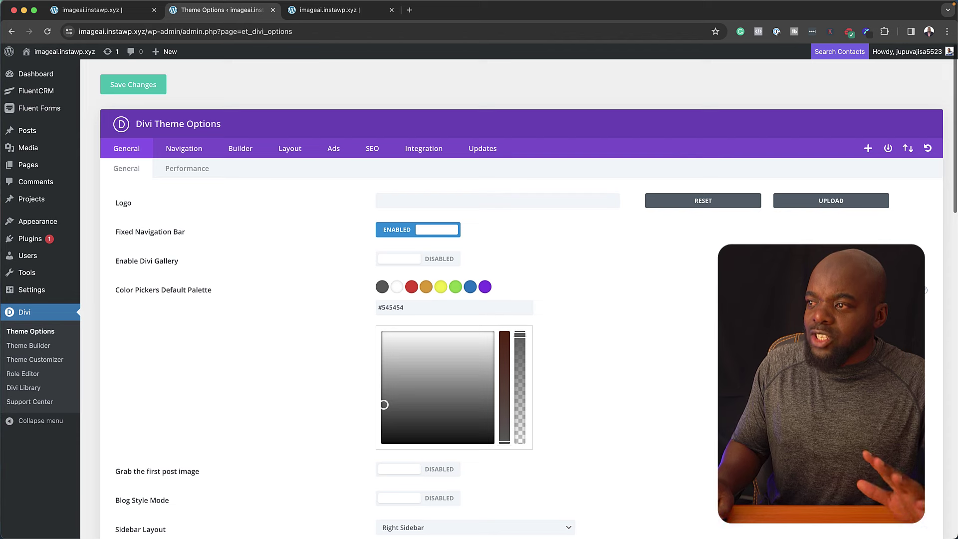
pyautogui.scroll(-10, 522, 299)
pyautogui.scroll(10, 521, 300)
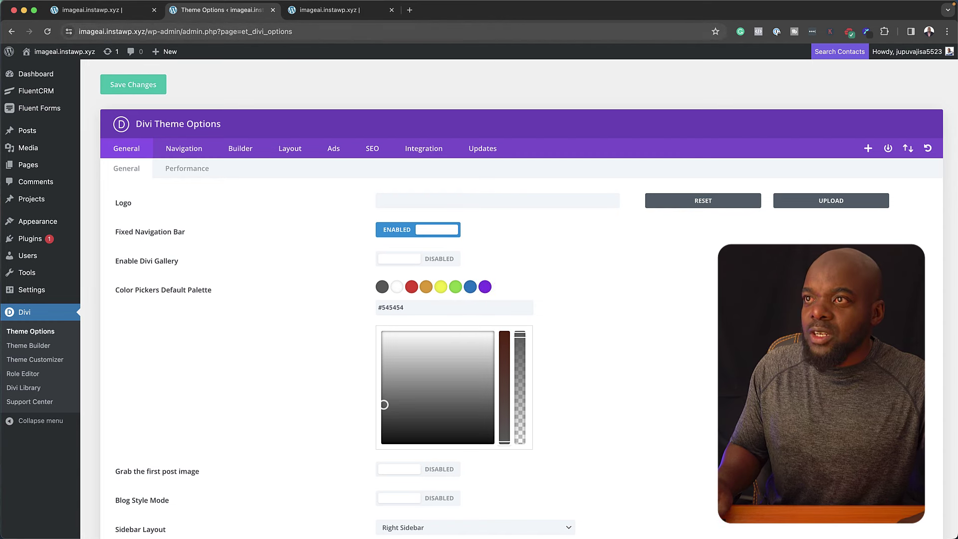
pyautogui.hotkey('ctrl', 'Tab')
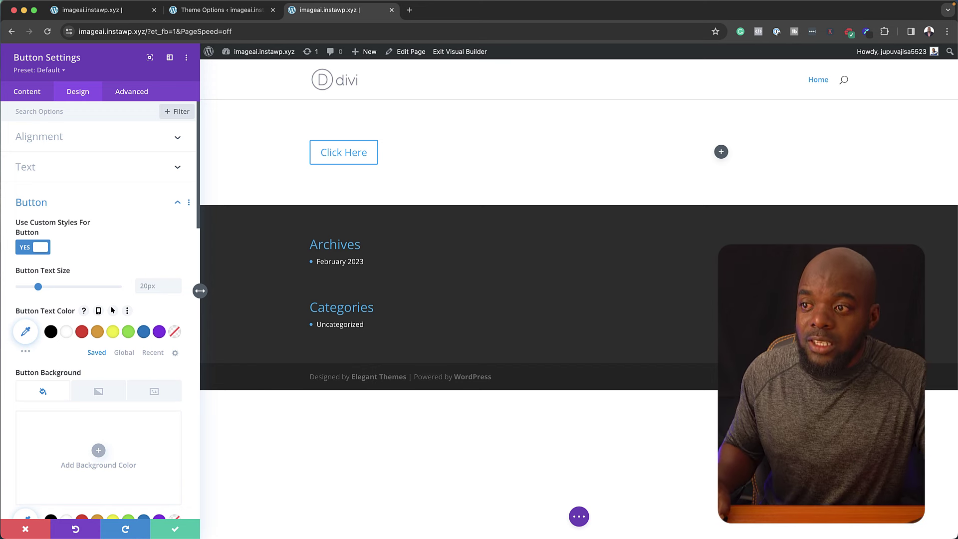
# Step: Give the Click Here button text the light global colour, edited site-wide to #4e514d
pyautogui.click(124, 352)
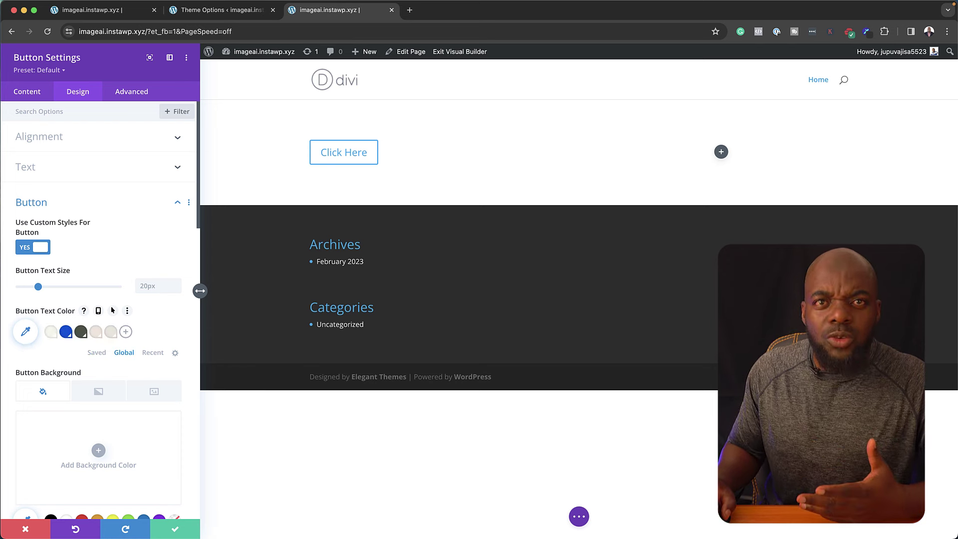
pyautogui.click(50, 332)
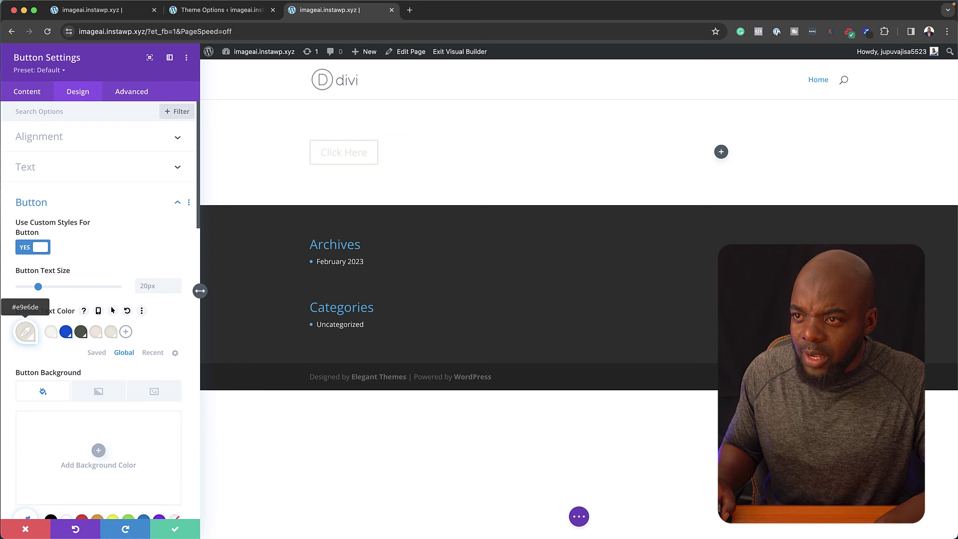
pyautogui.click(25, 331)
pyautogui.moveTo(62, 385); pyautogui.dragTo(66, 385)
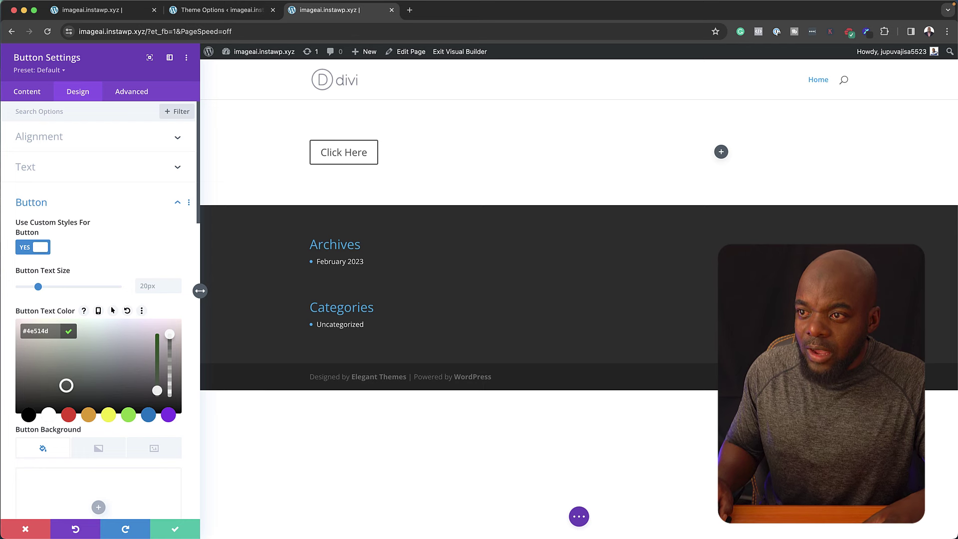
pyautogui.click(200, 290)
pyautogui.click(115, 529)
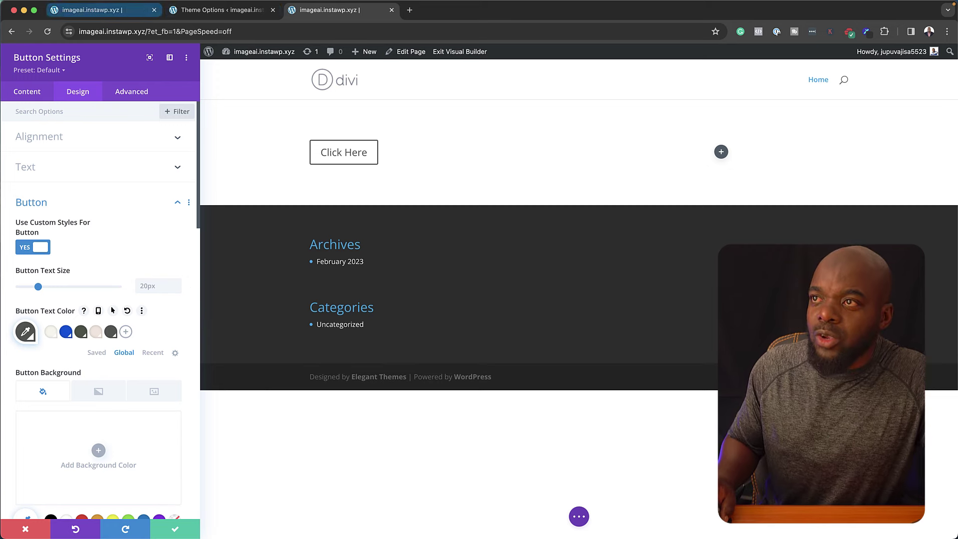
pyautogui.click(92, 10)
pyautogui.click(329, 10)
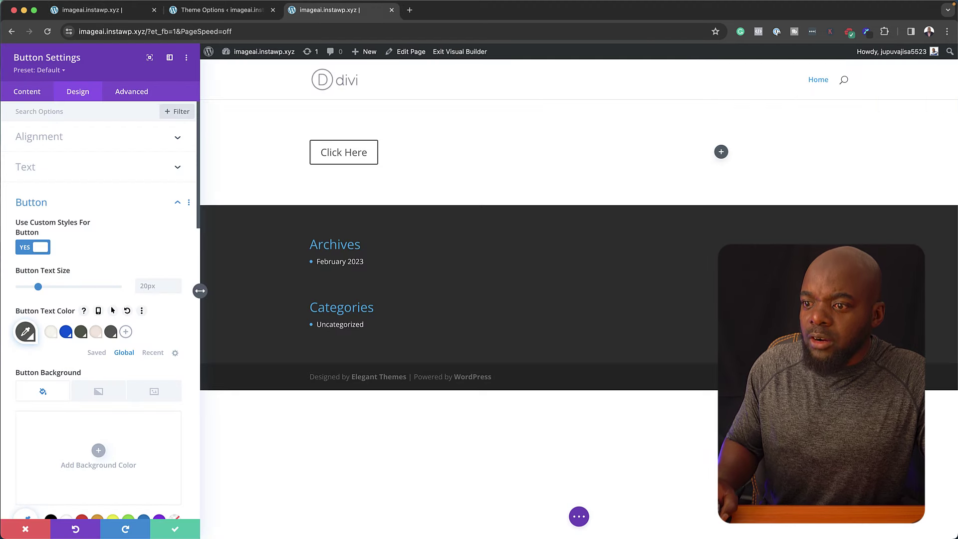
# Step: Close Button Settings, go to the WordPress Dashboard, and open Appearance > Customize
pyautogui.click(26, 529)
pyautogui.moveTo(62, 52)
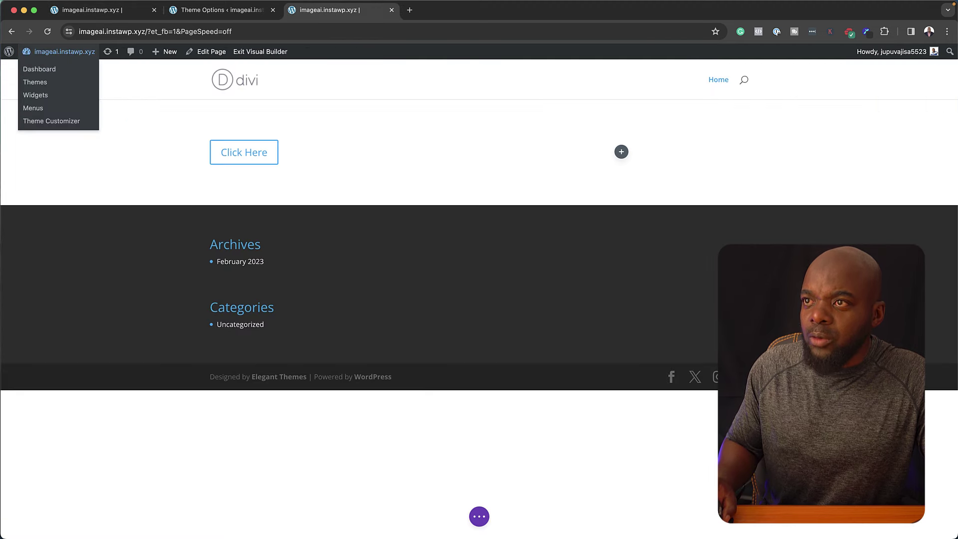
pyautogui.click(39, 69)
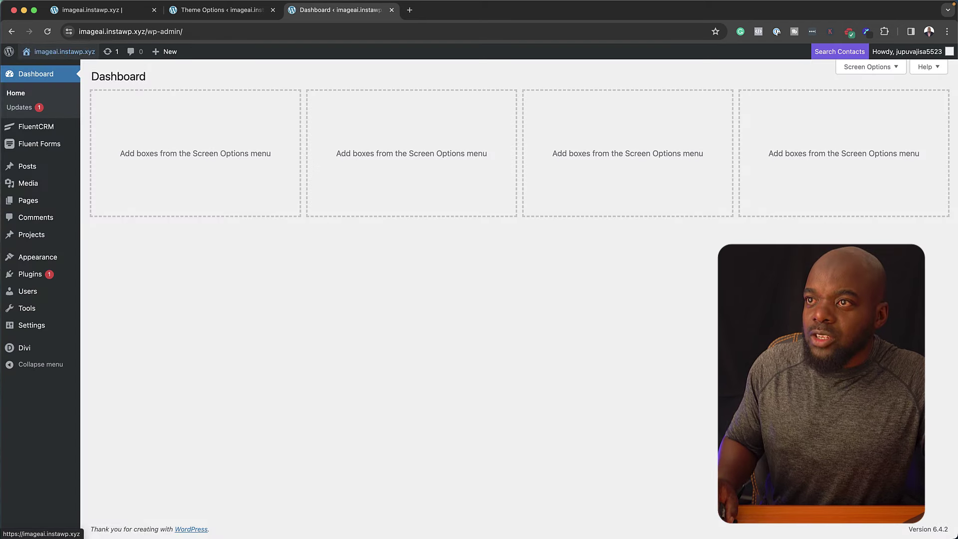
pyautogui.moveTo(38, 256)
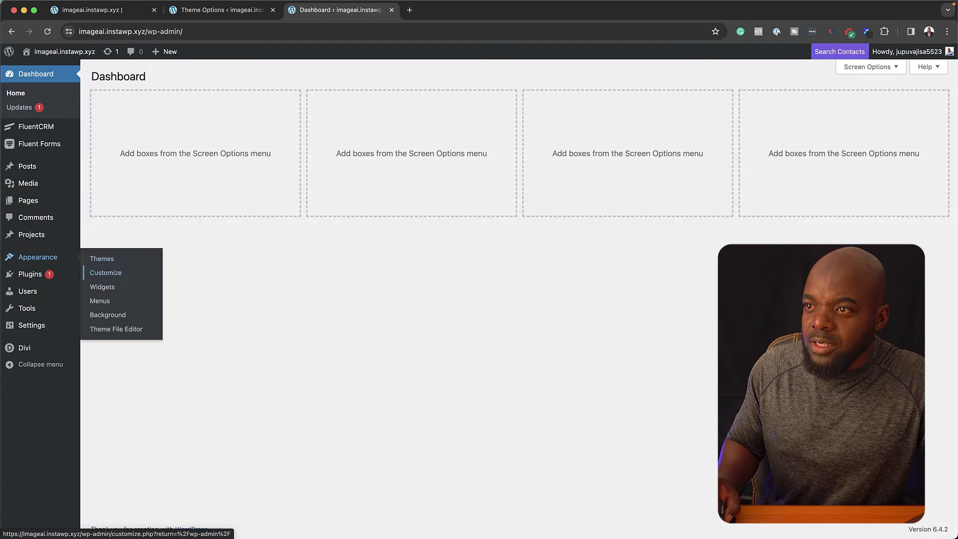
pyautogui.click(106, 273)
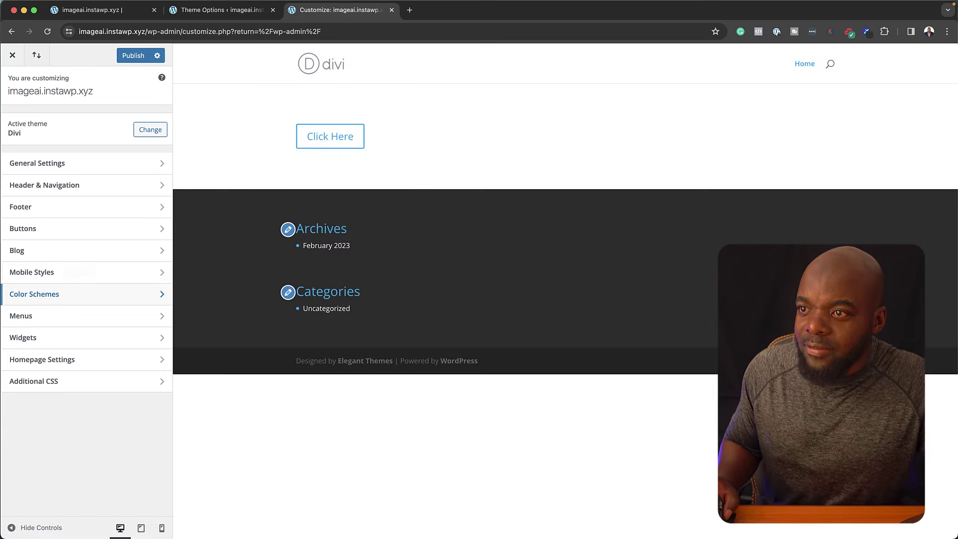
# Step: Choose Orange under Color Schemes and return to the main Customizer panel
pyautogui.click(34, 294)
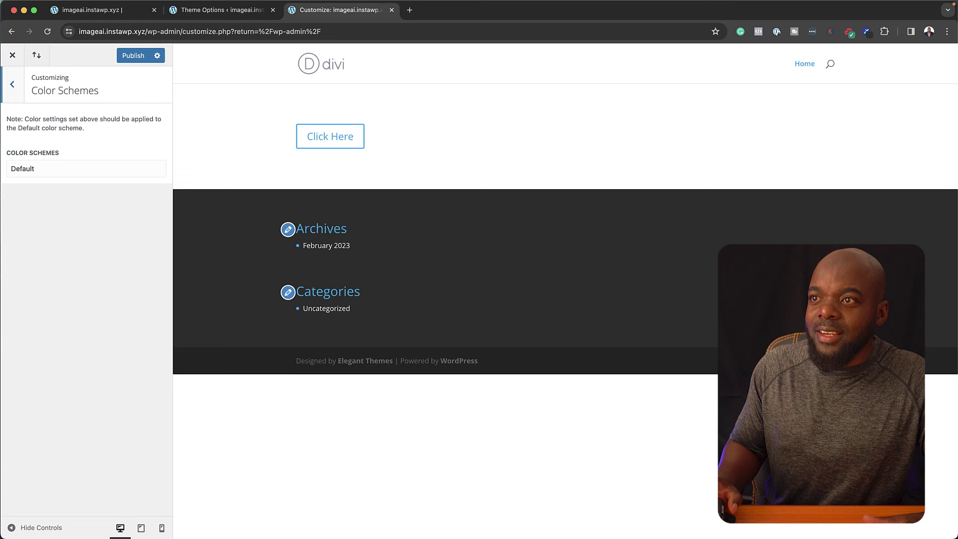
pyautogui.click(22, 169)
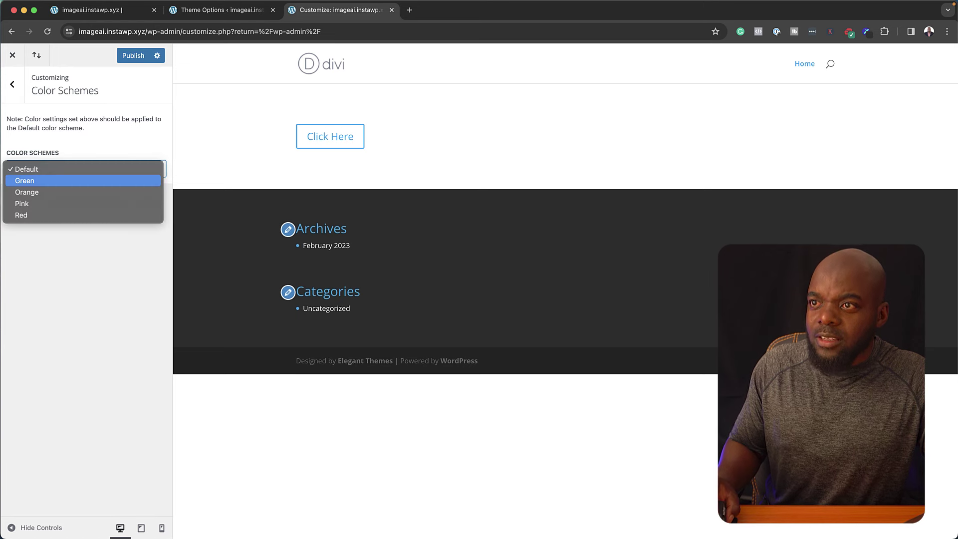
pyautogui.press('Up')
pyautogui.press('Up')
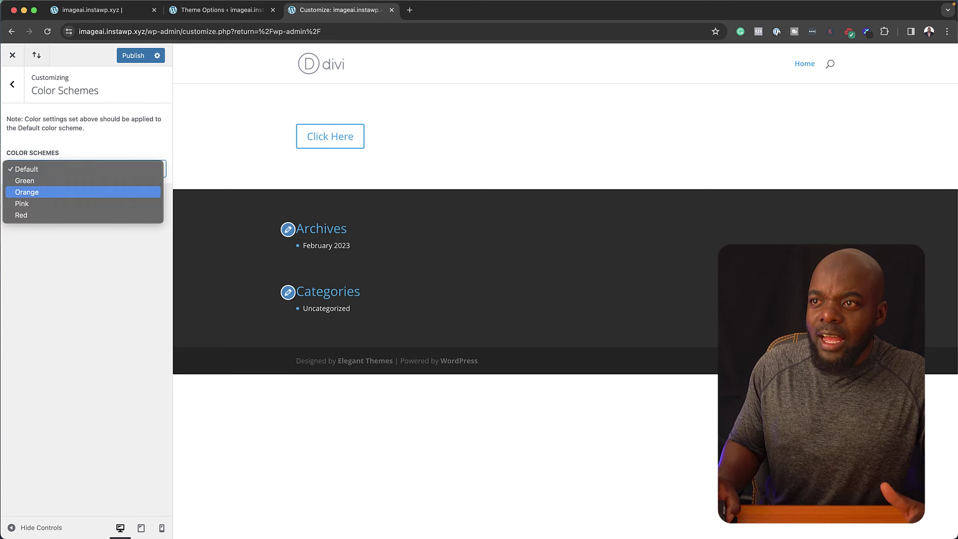
pyautogui.press('Return')
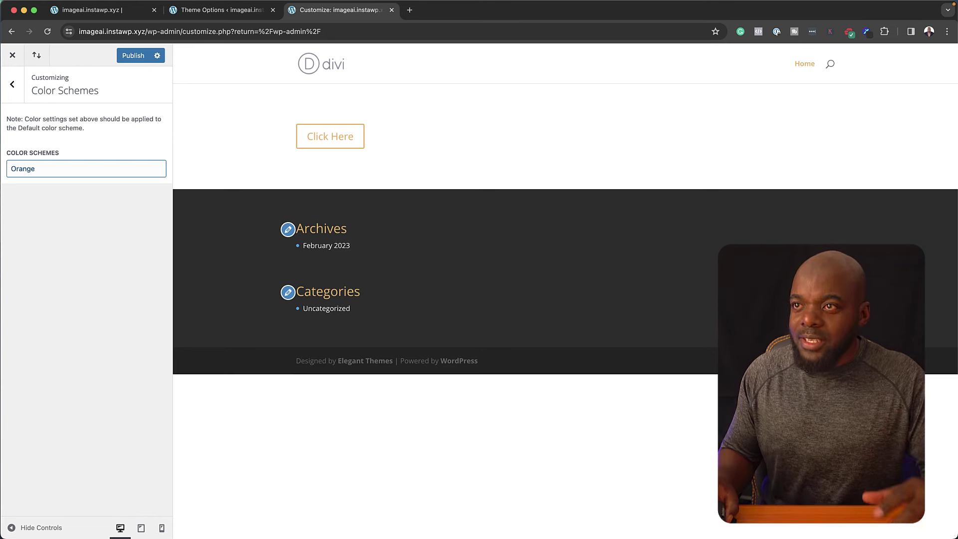
pyautogui.press('Escape')
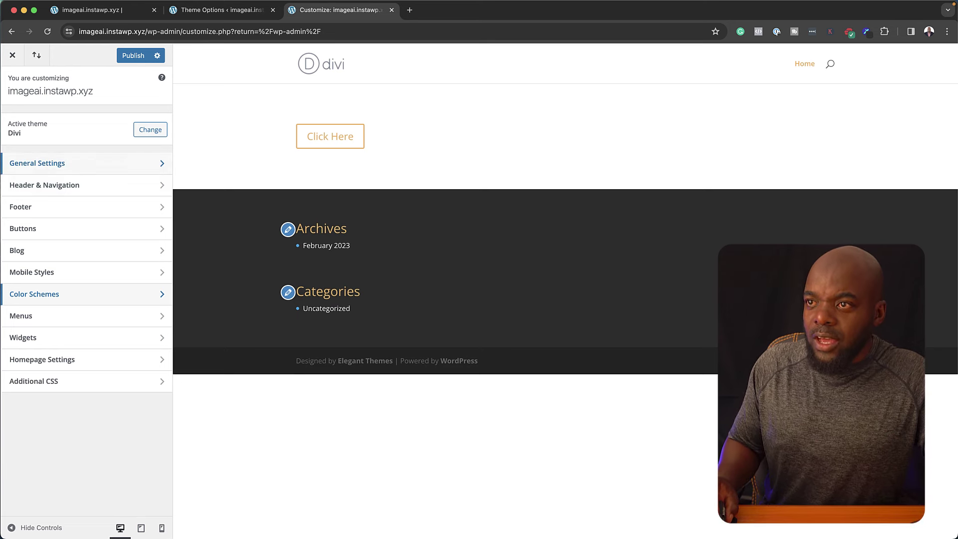
# Step: Open General Settings > Typography, showing body size 14, line height 1.7, header size 30
pyautogui.click(74, 163)
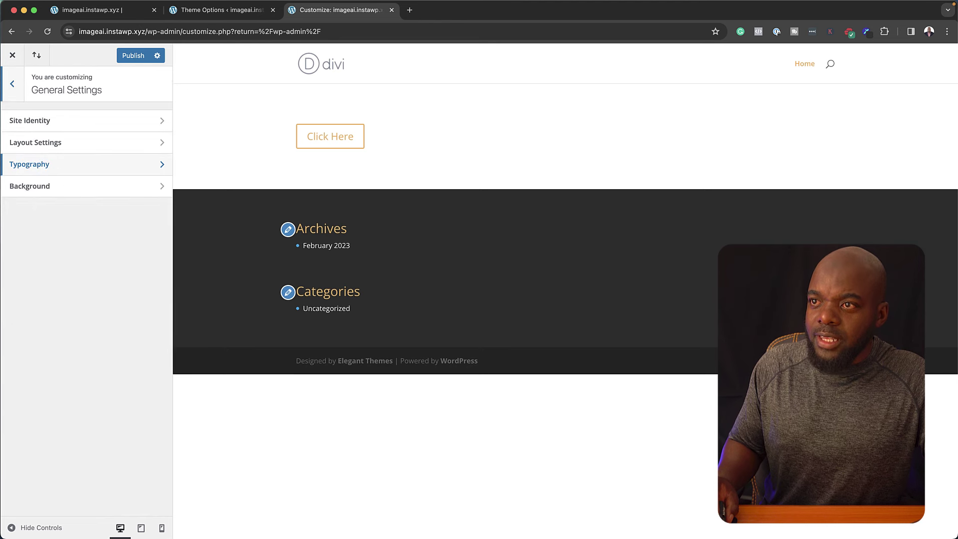
pyautogui.click(75, 164)
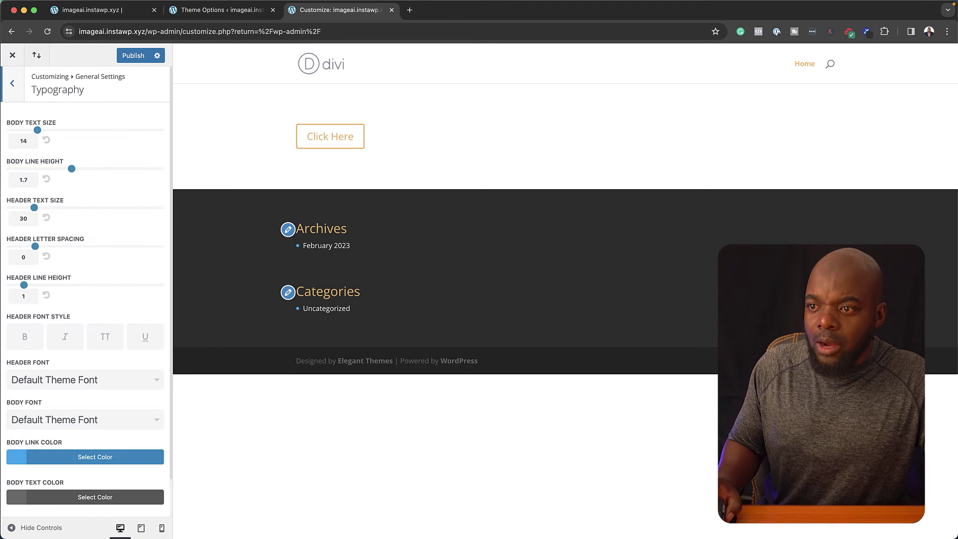
pyautogui.scroll(-2, 85, 300)
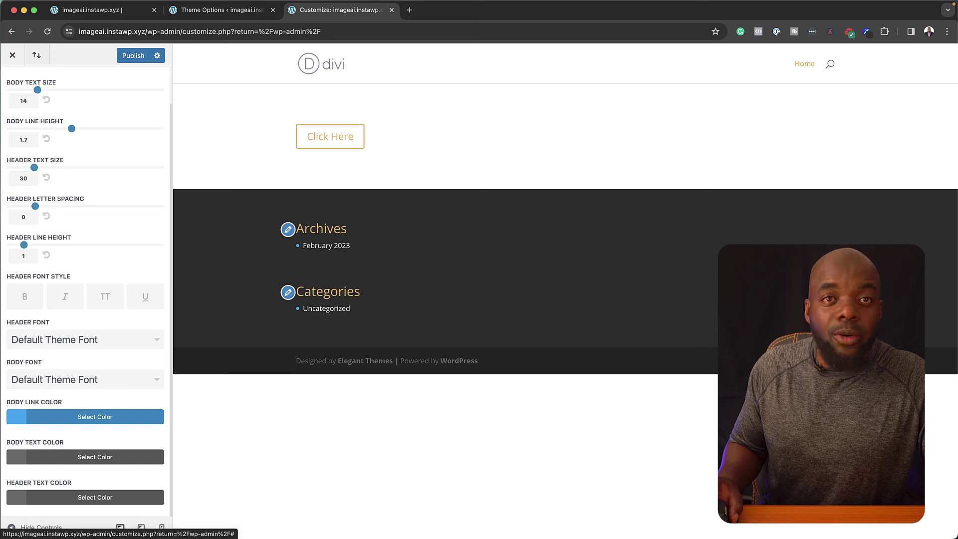
# Step: Set the Body Font to Poppins, publish the Customizer, and return to the Theme Options tab
pyautogui.click(85, 379)
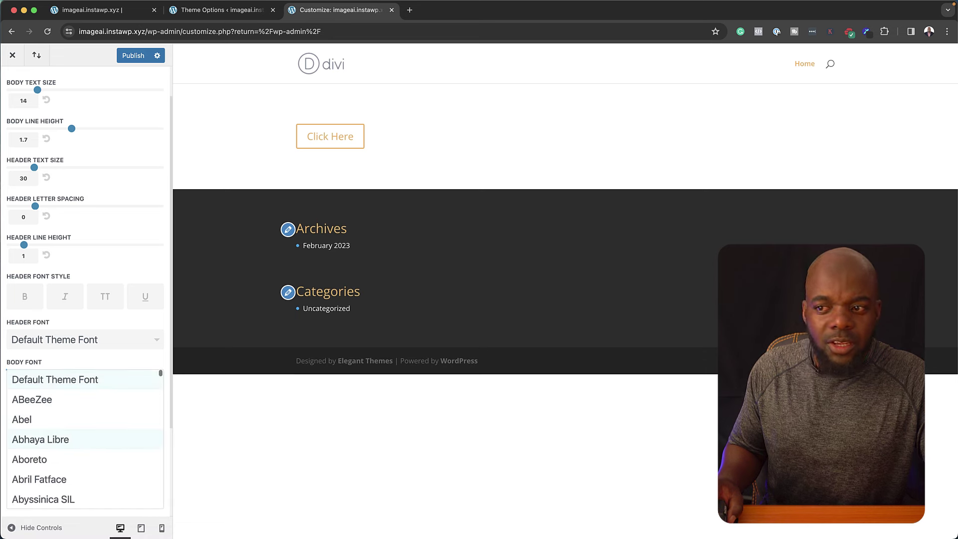
pyautogui.scroll(-5, 85, 435)
pyautogui.scroll(5, 85, 438)
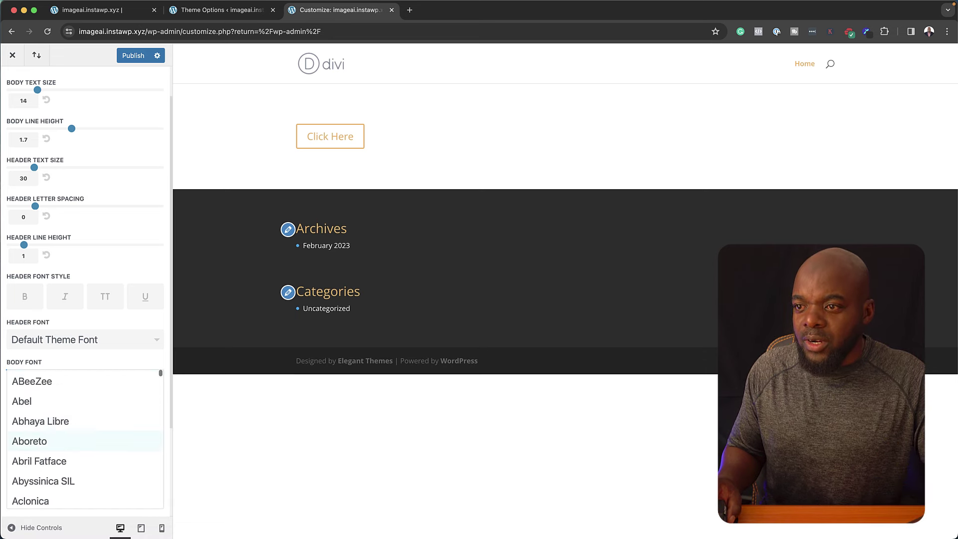
pyautogui.scroll(-20, 84, 421)
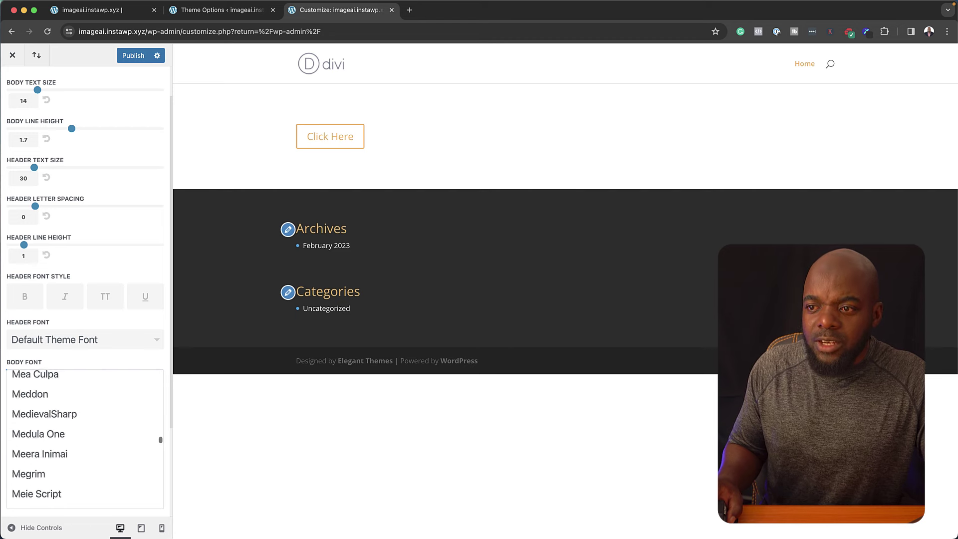
pyautogui.scroll(-15, 85, 419)
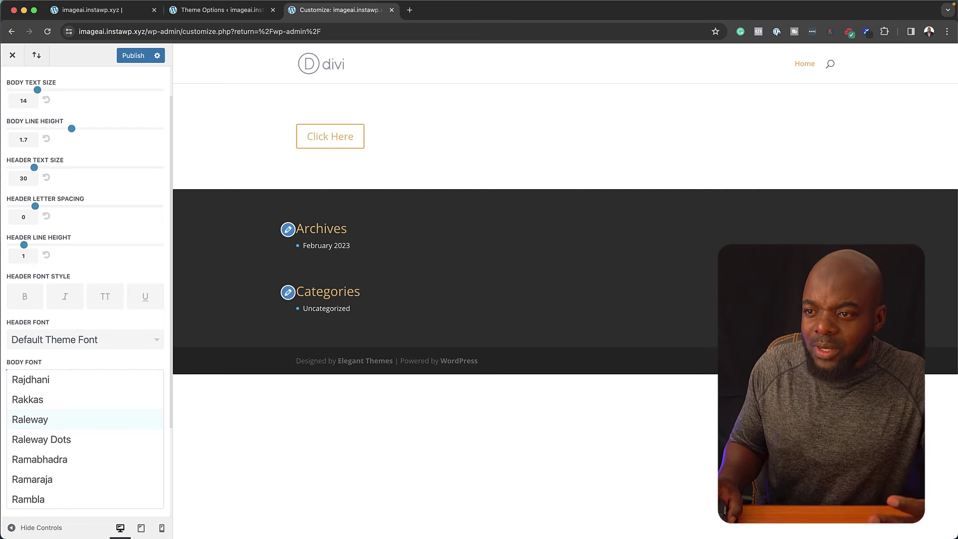
pyautogui.scroll(-12, 85, 424)
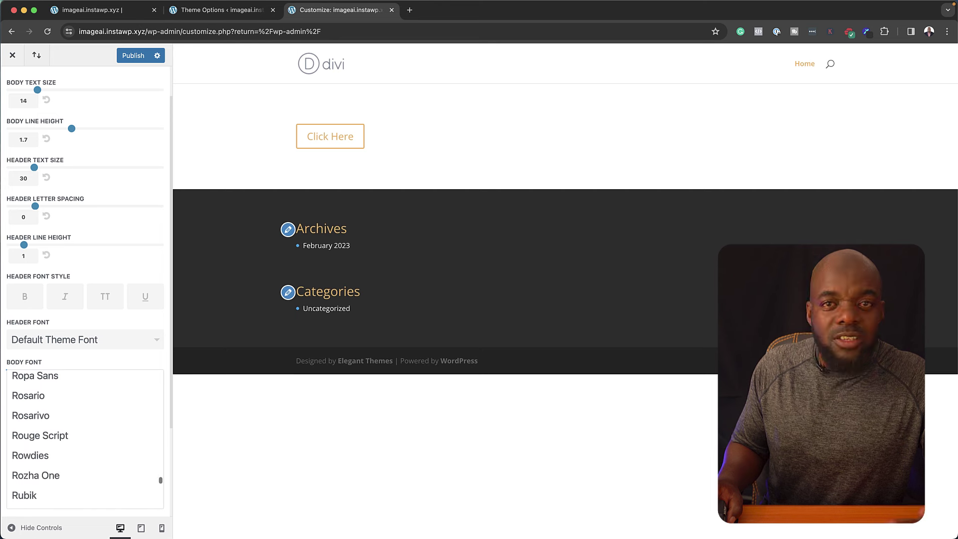
pyautogui.scroll(-10, 85, 424)
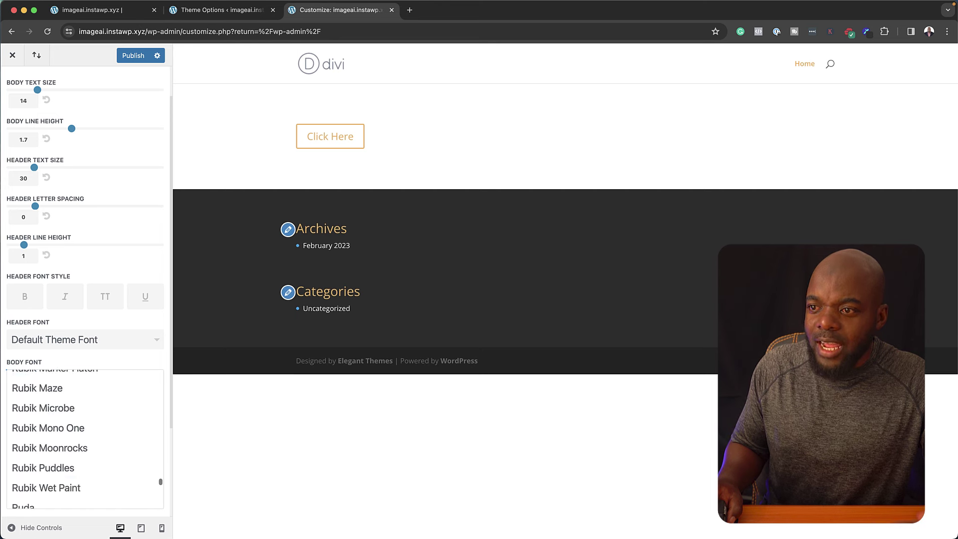
pyautogui.scroll(-10, 84, 424)
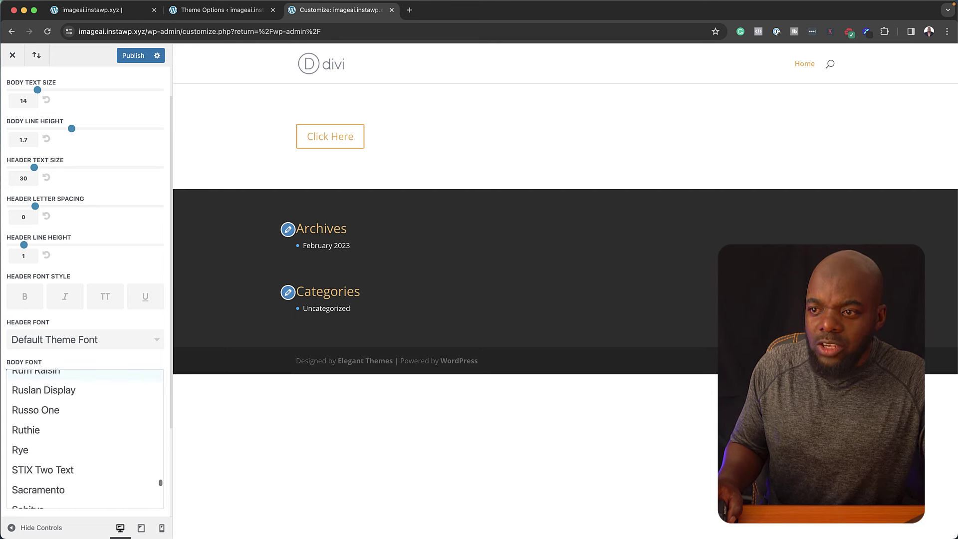
pyautogui.scroll(10, 102, 454)
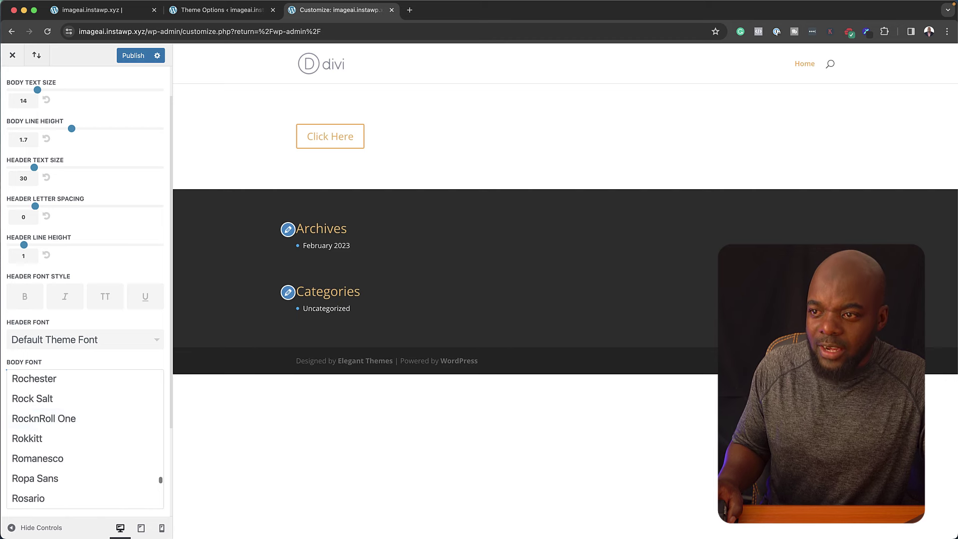
pyautogui.scroll(15, 85, 439)
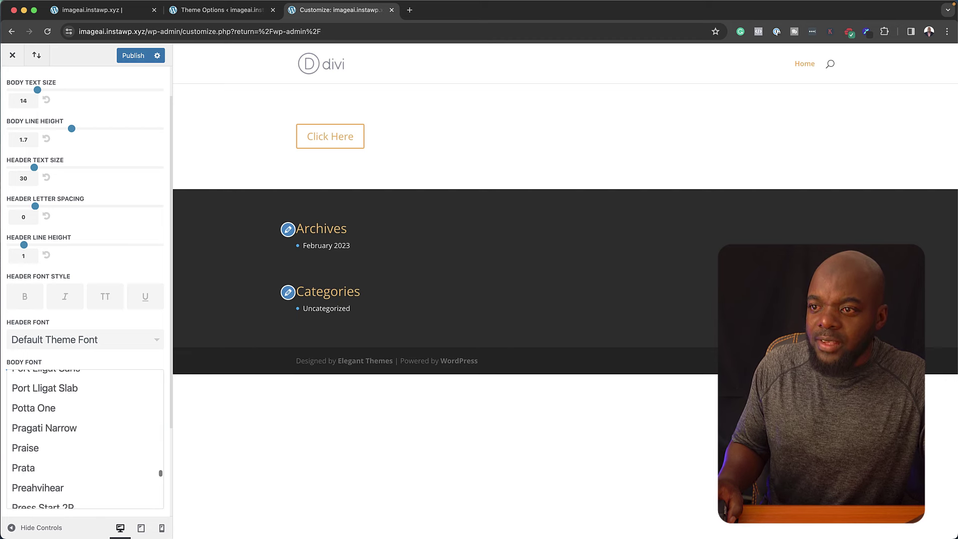
pyautogui.scroll(5, 85, 439)
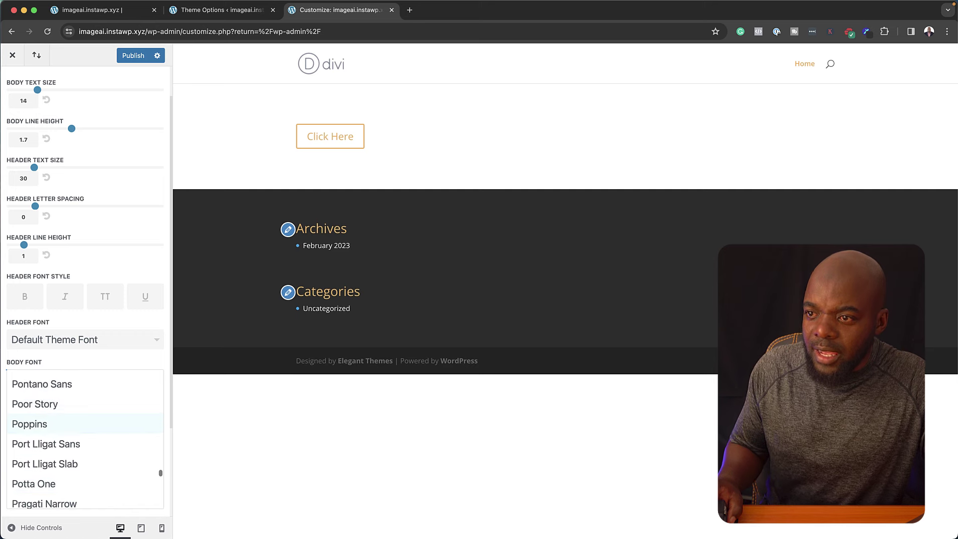
pyautogui.click(49, 424)
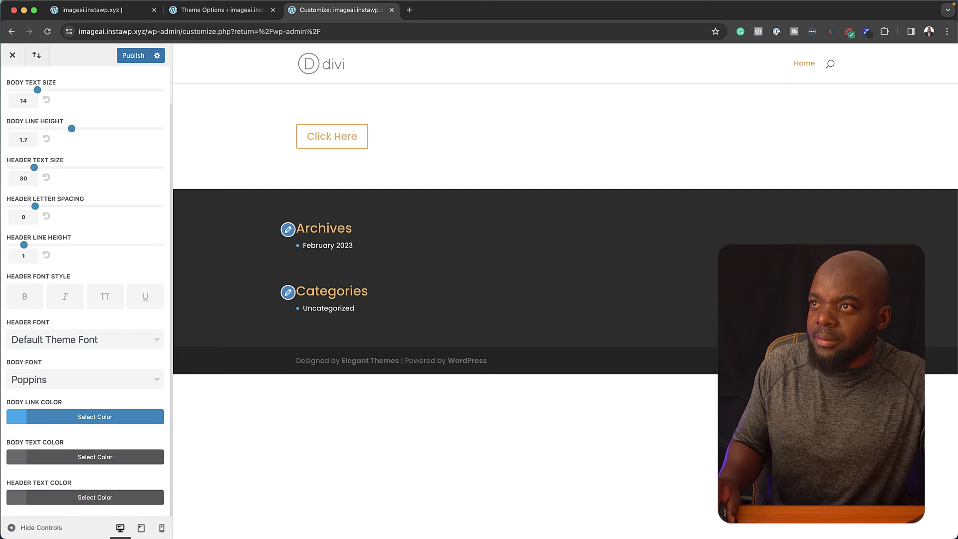
pyautogui.click(133, 56)
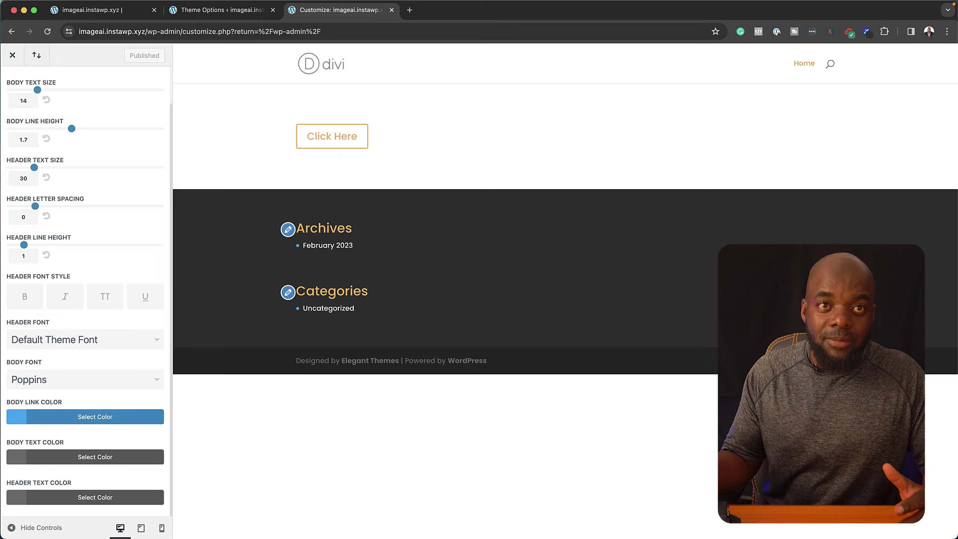
pyautogui.click(222, 10)
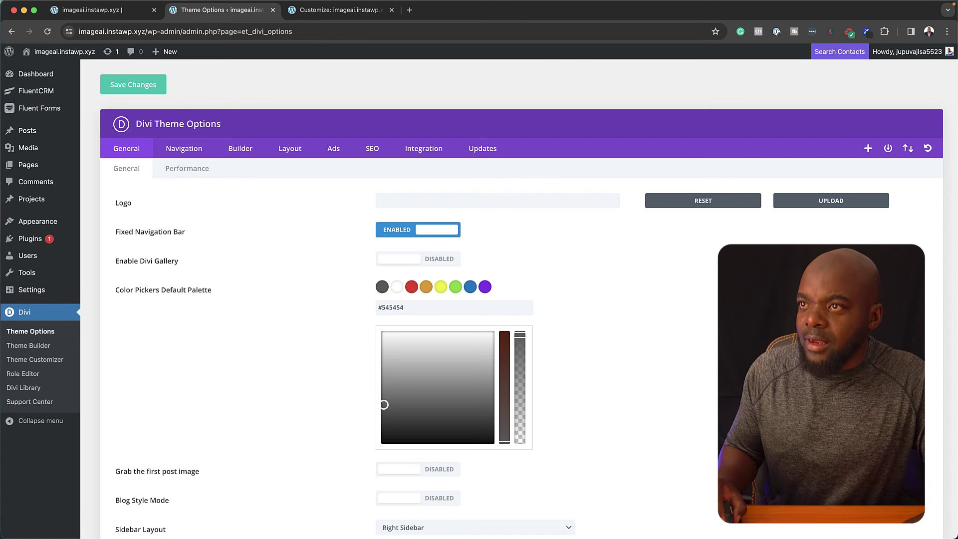
# Step: From Pages > All Pages, open the Ai page with Edit With Divi
pyautogui.moveTo(30, 165)
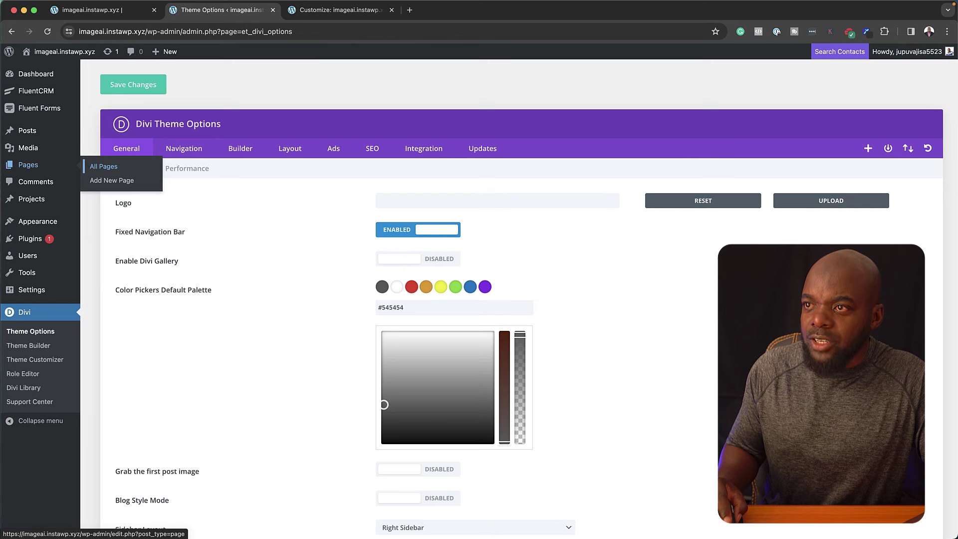
pyautogui.click(103, 166)
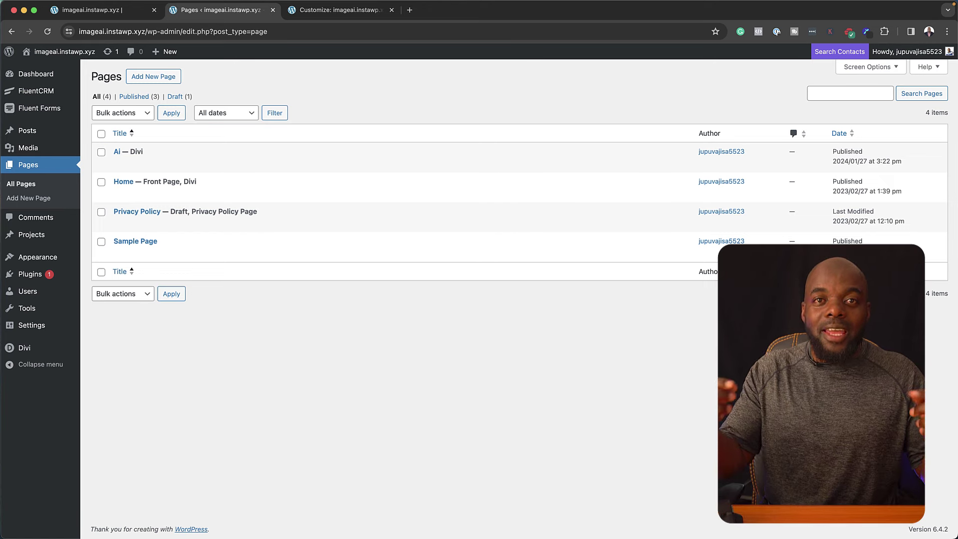
pyautogui.moveTo(149, 157)
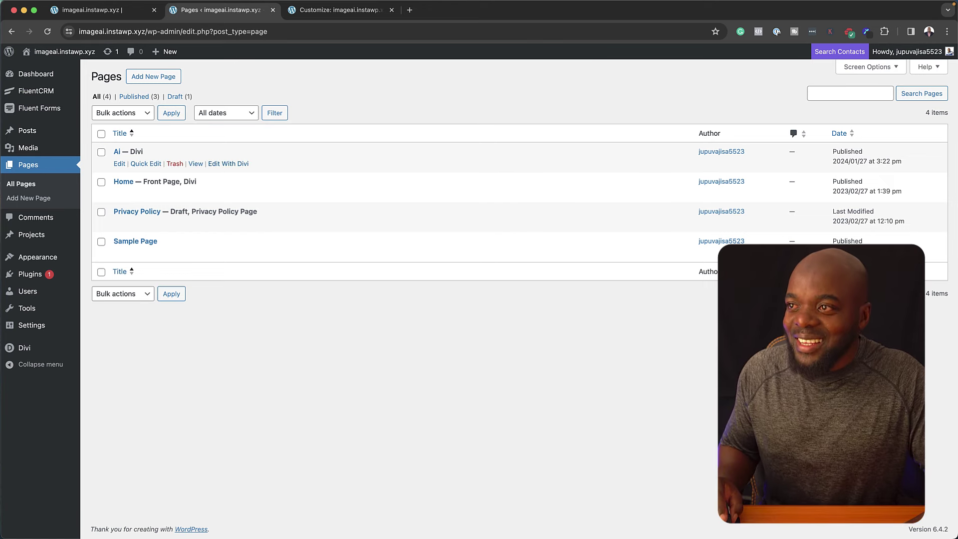
pyautogui.click(228, 164)
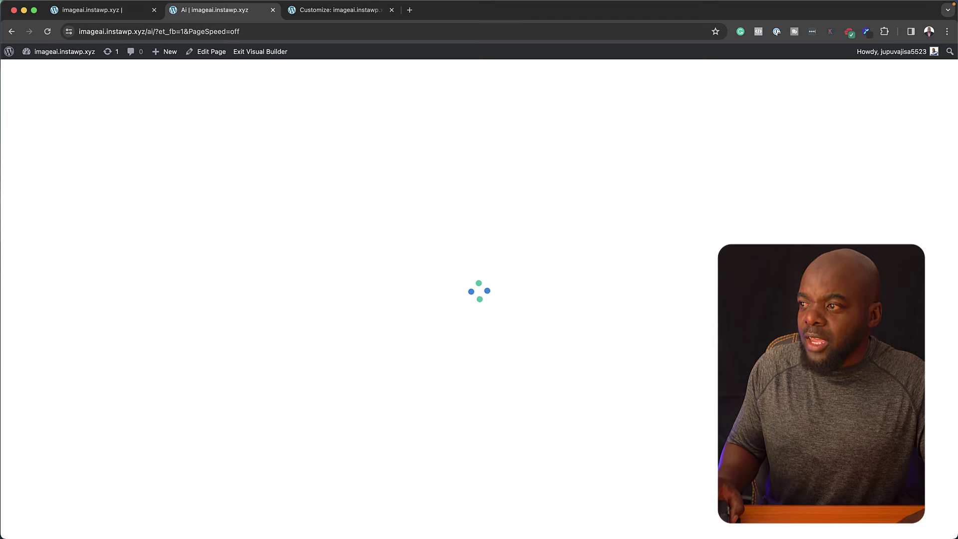
# Step: Dismiss the autosave notice and insert a Text module below the landscape image
pyautogui.click(428, 349)
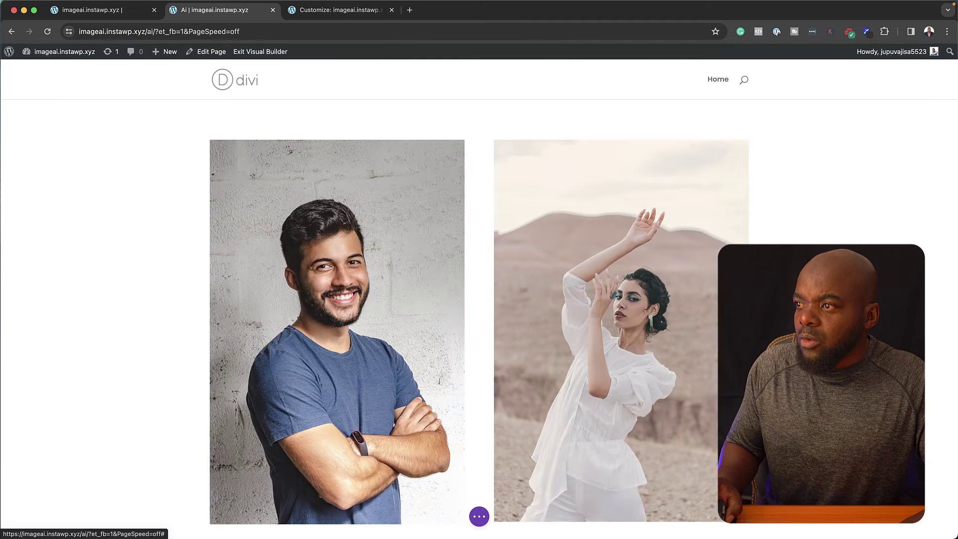
pyautogui.scroll(-3, 336, 299)
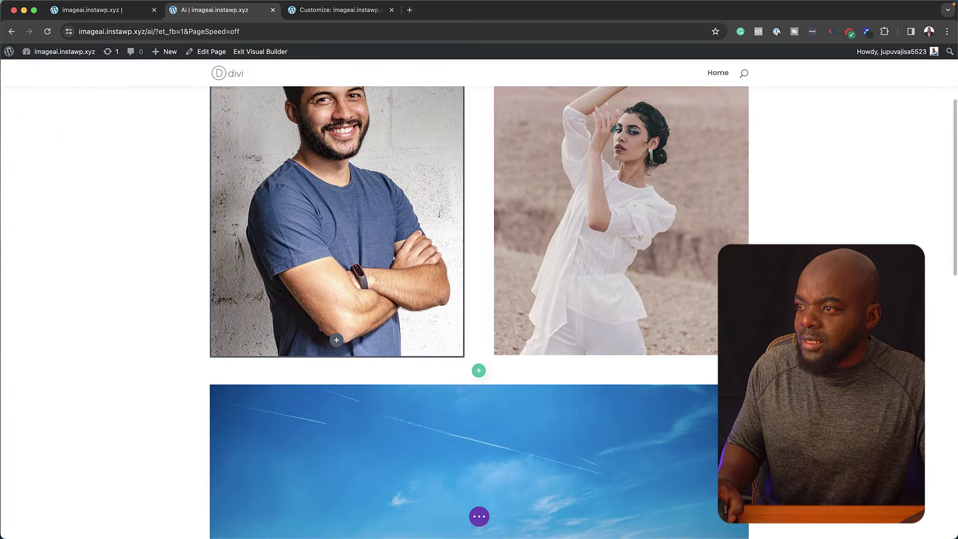
pyautogui.scroll(-15, 479, 300)
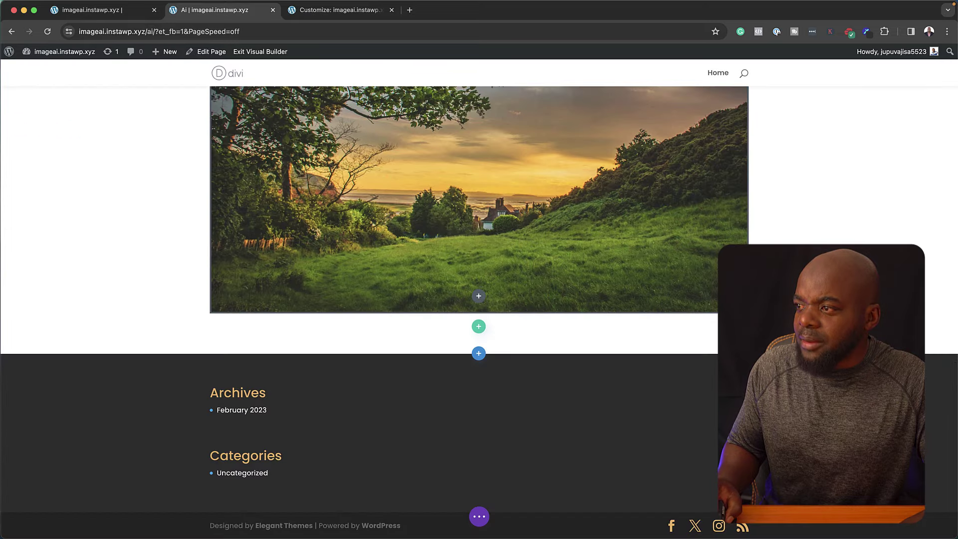
pyautogui.click(478, 296)
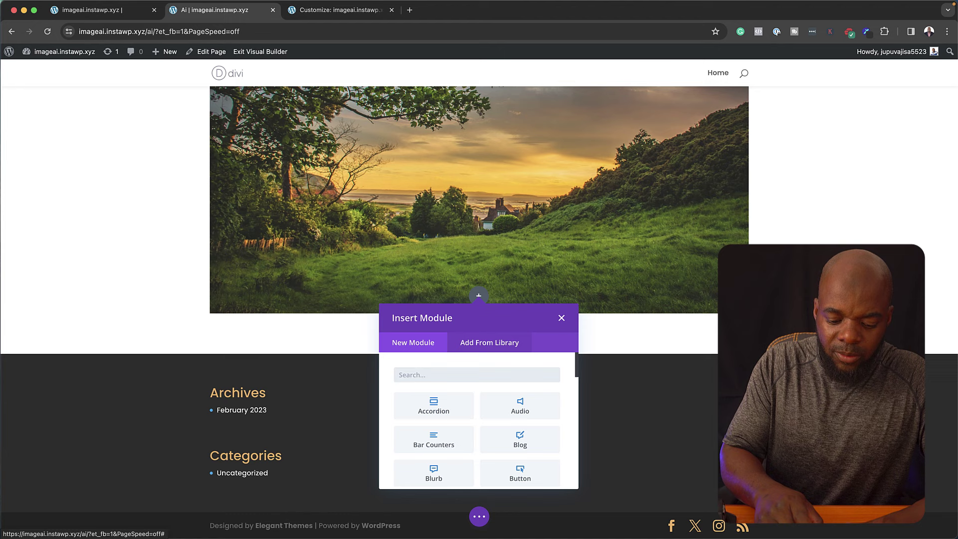
pyautogui.write('text')
pyautogui.click(434, 407)
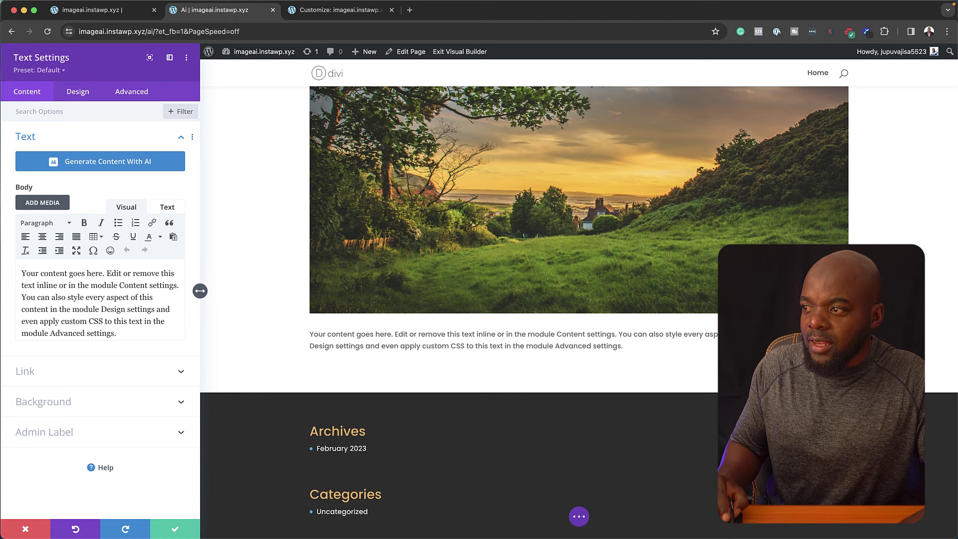
# Step: Close Text Settings, then use Save To Library on the text module and the Click Here button
pyautogui.press('Escape')
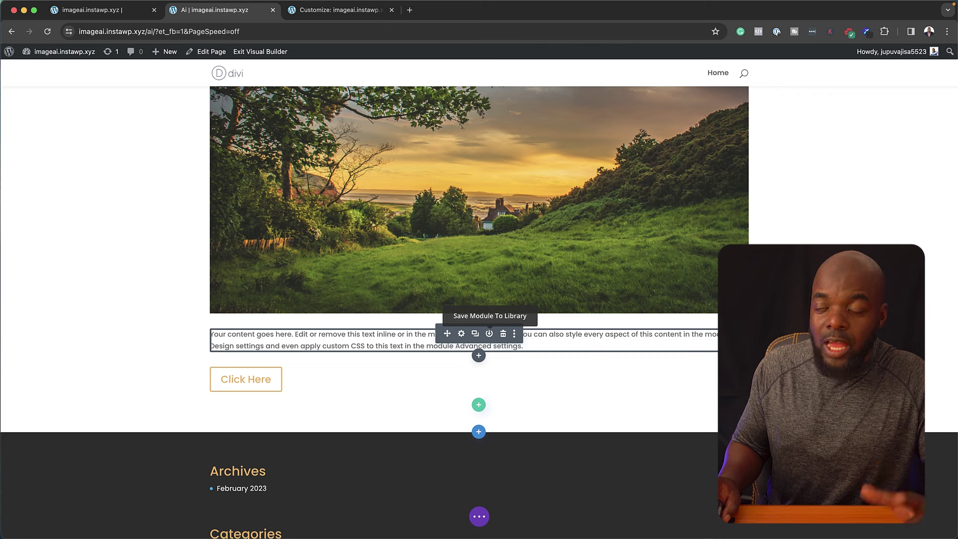
pyautogui.click(489, 333)
pyautogui.scroll(-2, 481, 199)
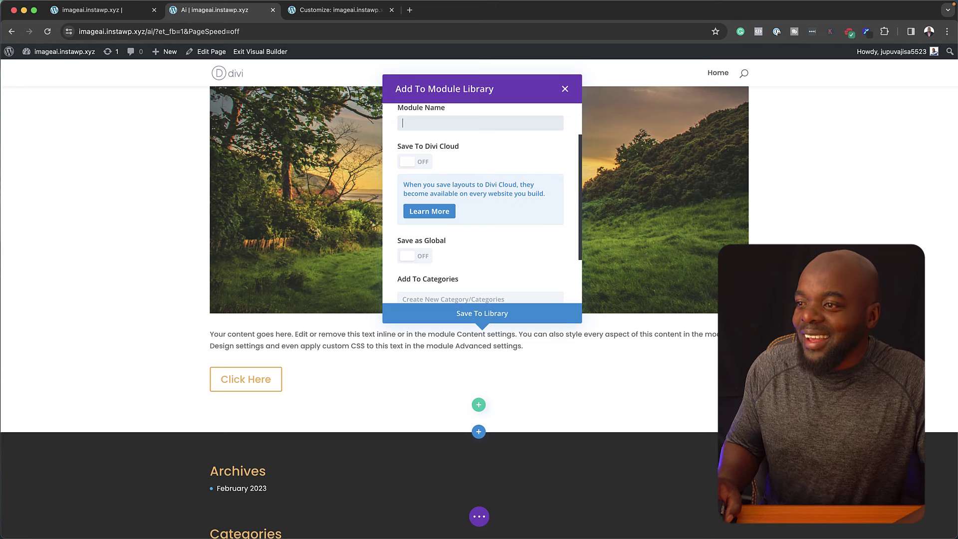
pyautogui.press('Escape')
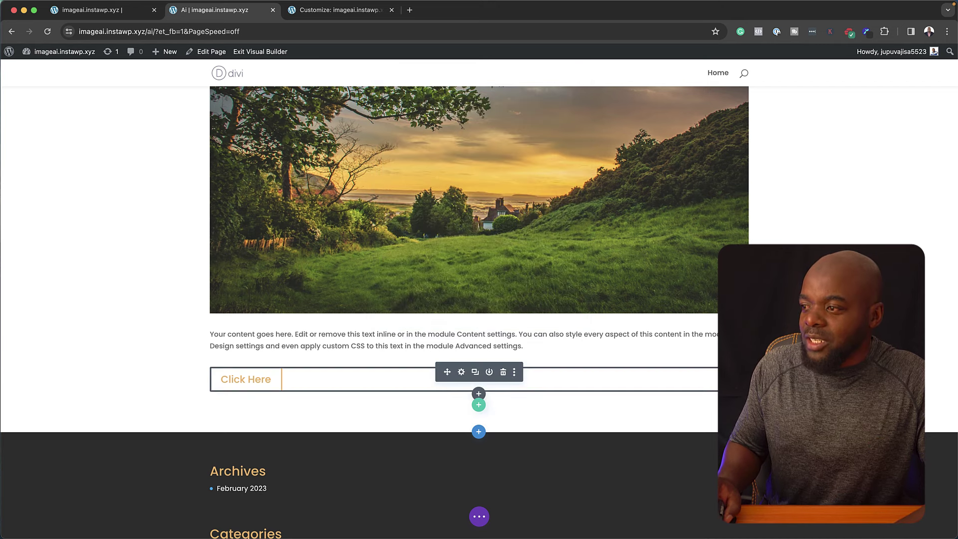
pyautogui.click(489, 371)
pyautogui.scroll(-1, 481, 224)
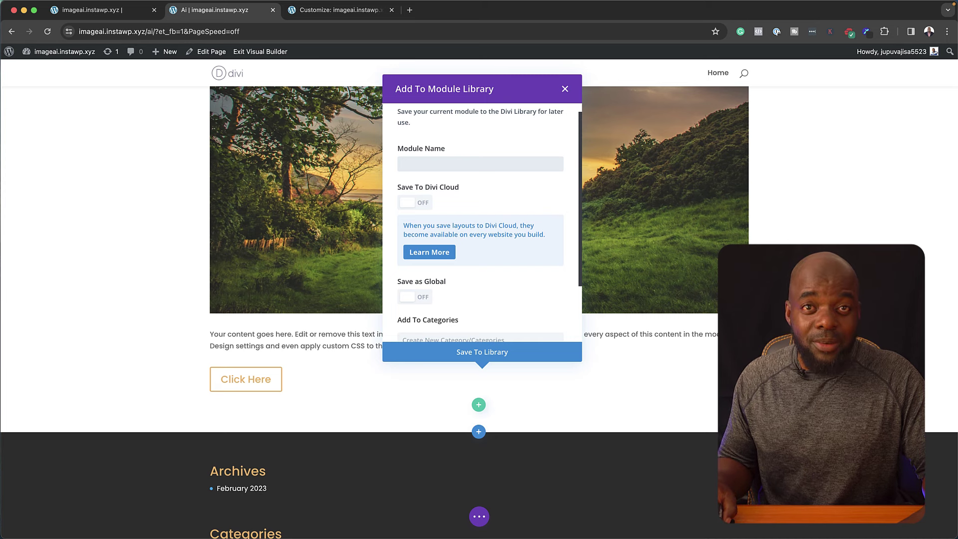
pyautogui.press('Escape')
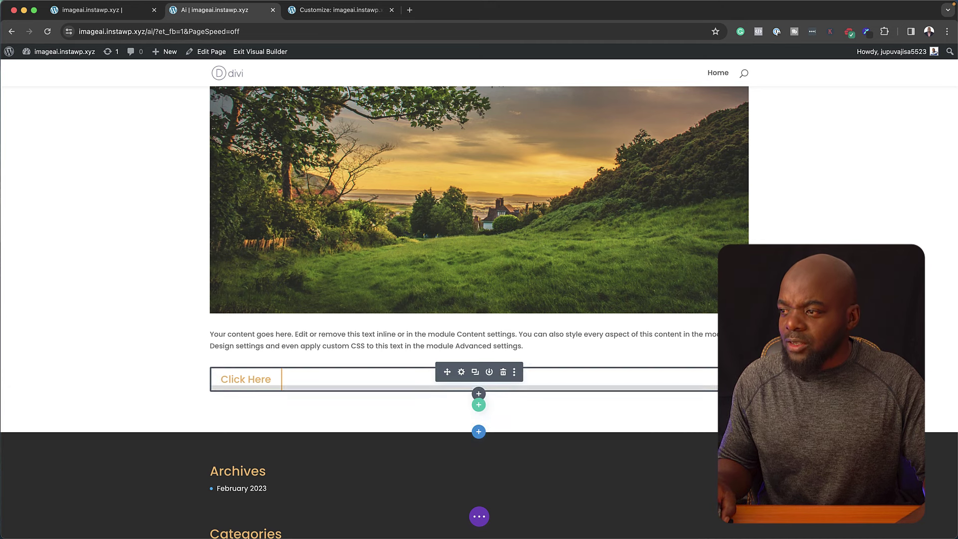
pyautogui.click(489, 372)
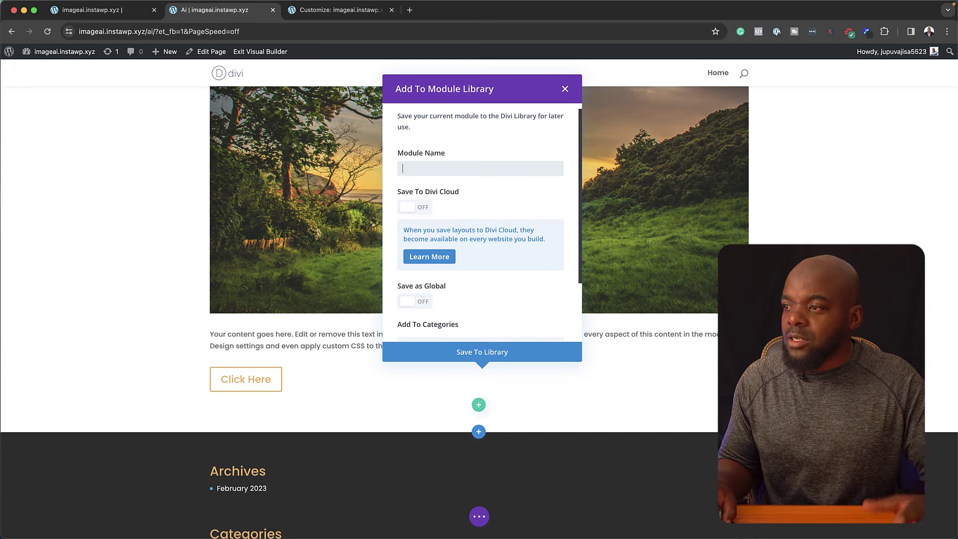
pyautogui.scroll(-3, 481, 222)
pyautogui.scroll(-1, 481, 225)
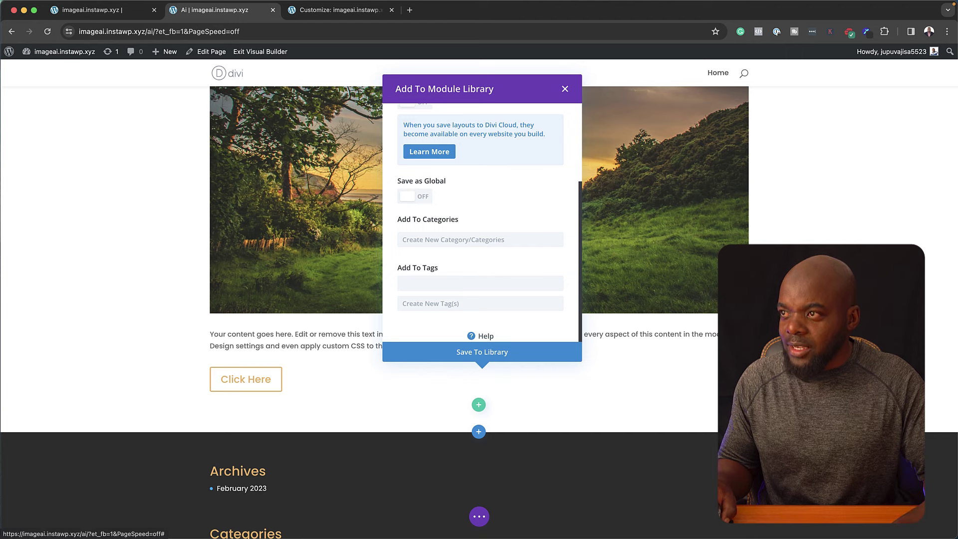
pyautogui.click(95, 10)
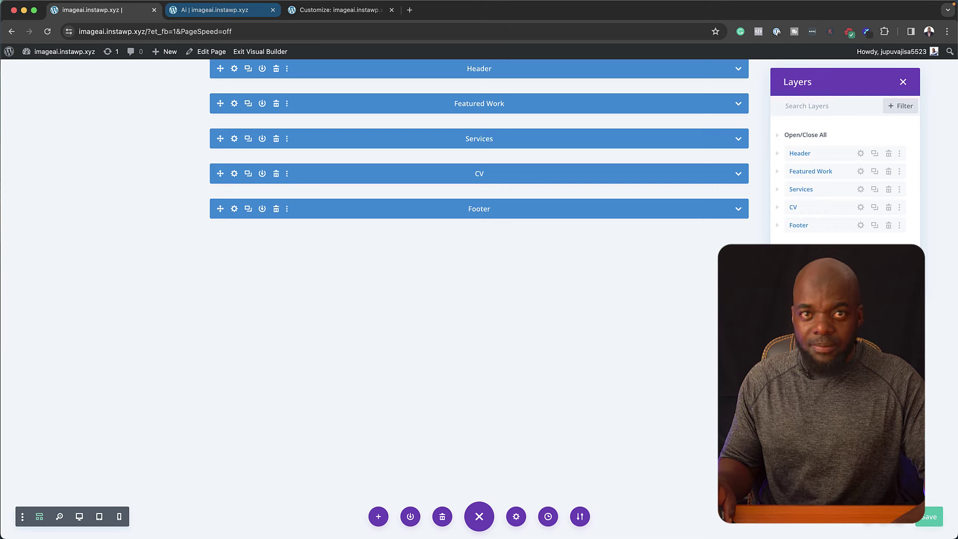
# Step: Leave the Ai page builder for the Dashboard despite unsaved changes and open Divi > Divi Library
pyautogui.click(220, 10)
pyautogui.moveTo(60, 51)
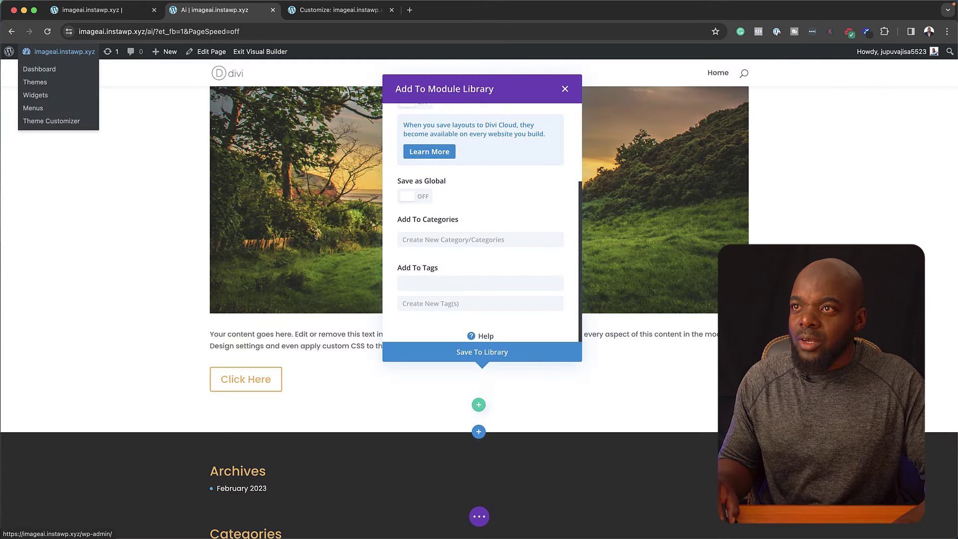
pyautogui.click(36, 68)
pyautogui.click(429, 350)
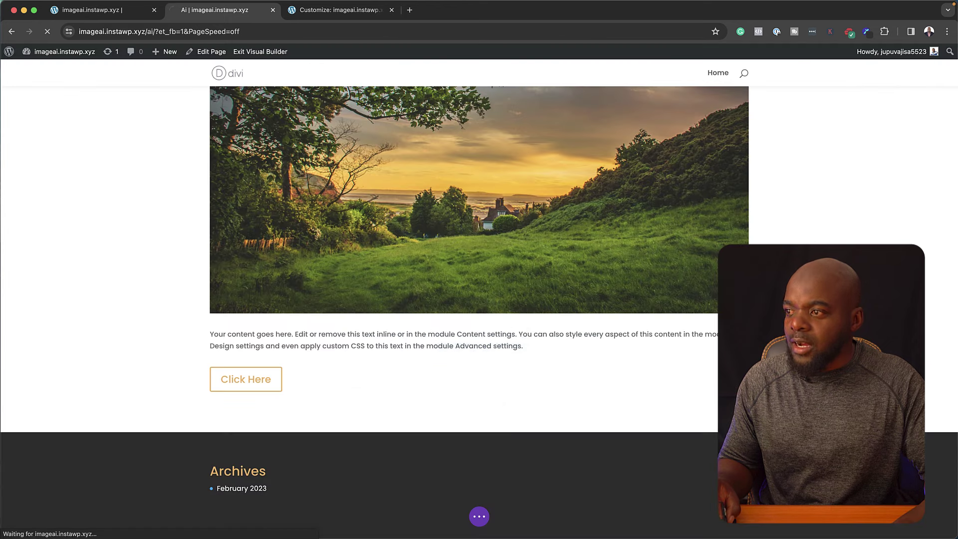
pyautogui.moveTo(24, 348)
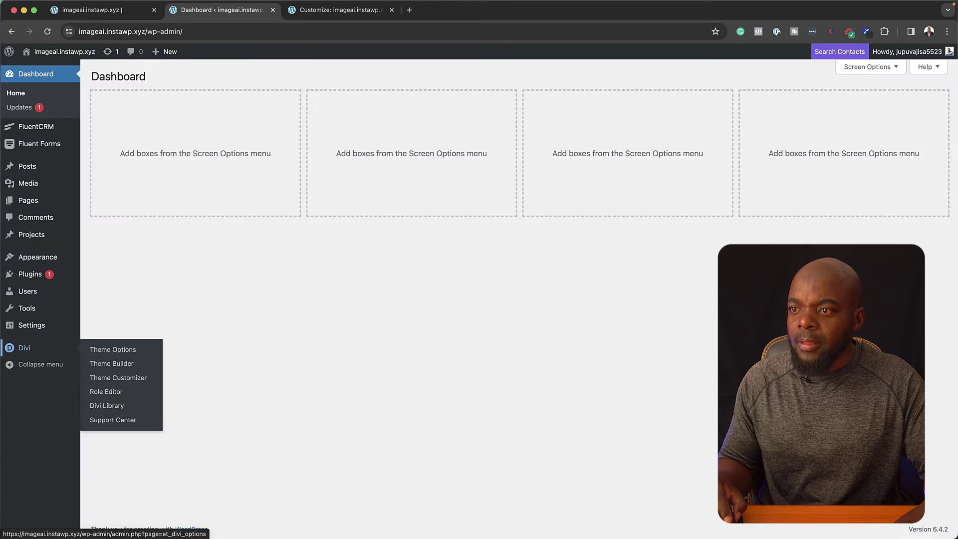
pyautogui.click(107, 406)
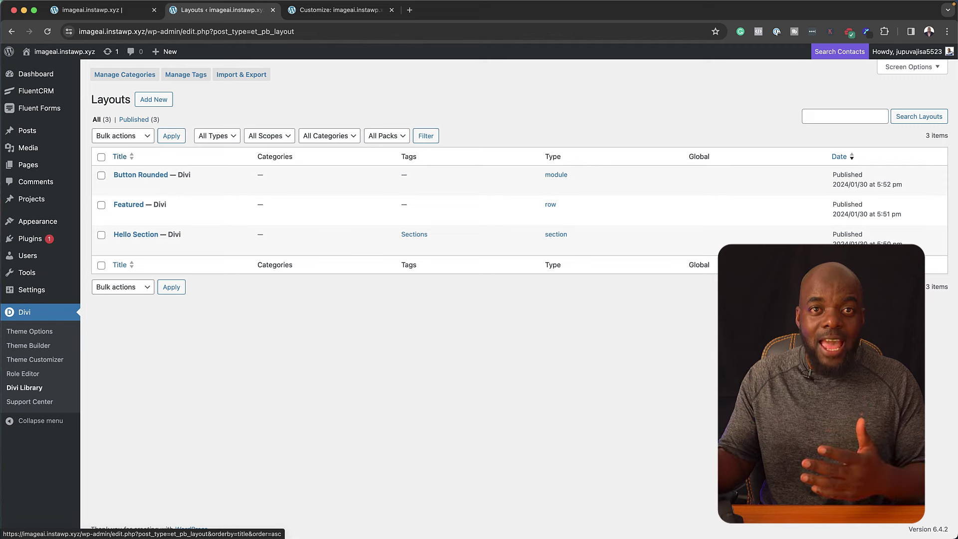
pyautogui.moveTo(140, 174)
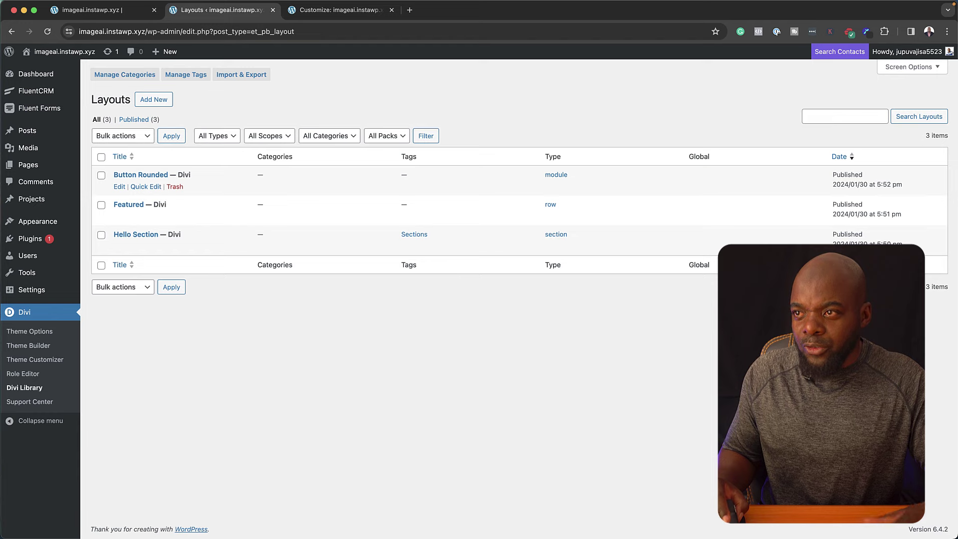
# Step: Edit the Button Rounded library layout, returning to its Edit Layout screen
pyautogui.click(119, 186)
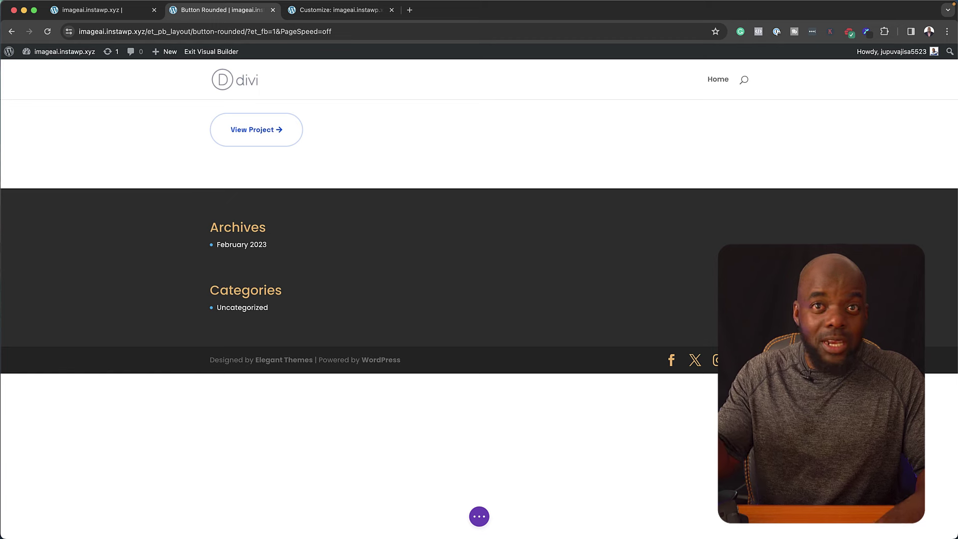
pyautogui.click(11, 31)
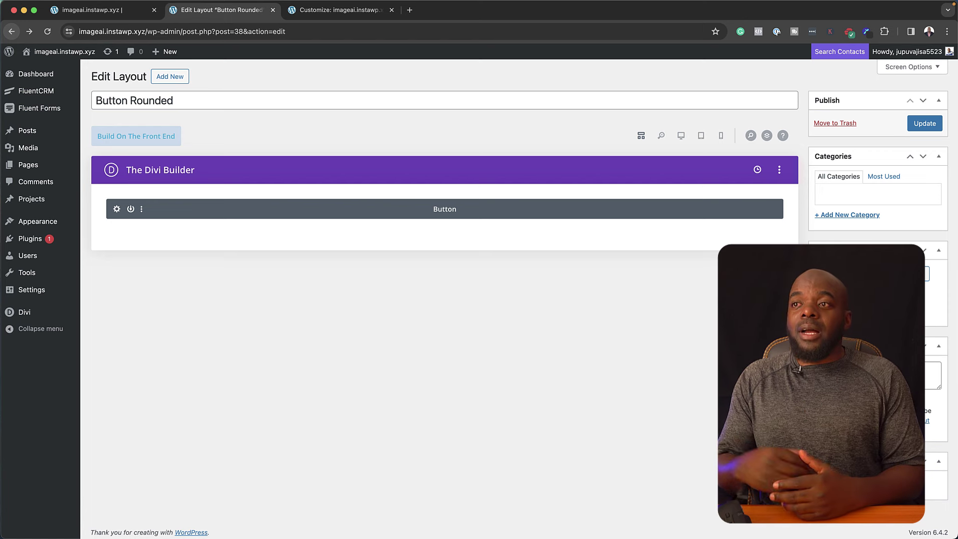
pyautogui.moveTo(40, 109)
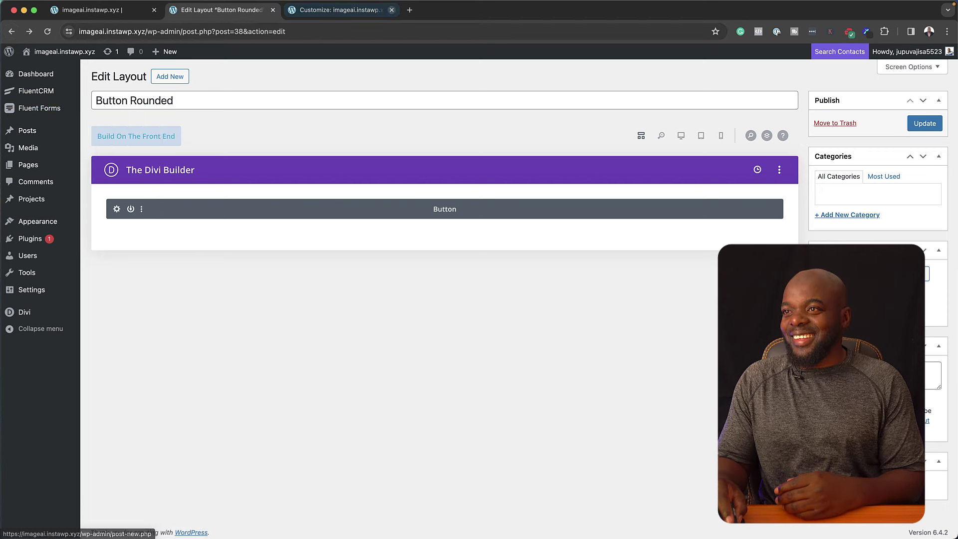
# Step: Edit the Home page with Divi and open the Load From Library premade layouts window
pyautogui.moveTo(27, 130)
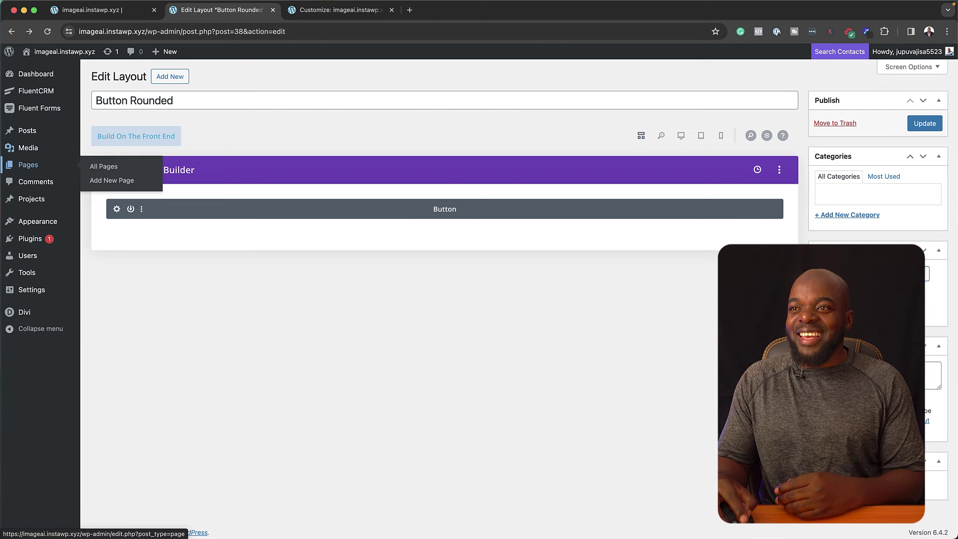
pyautogui.click(102, 166)
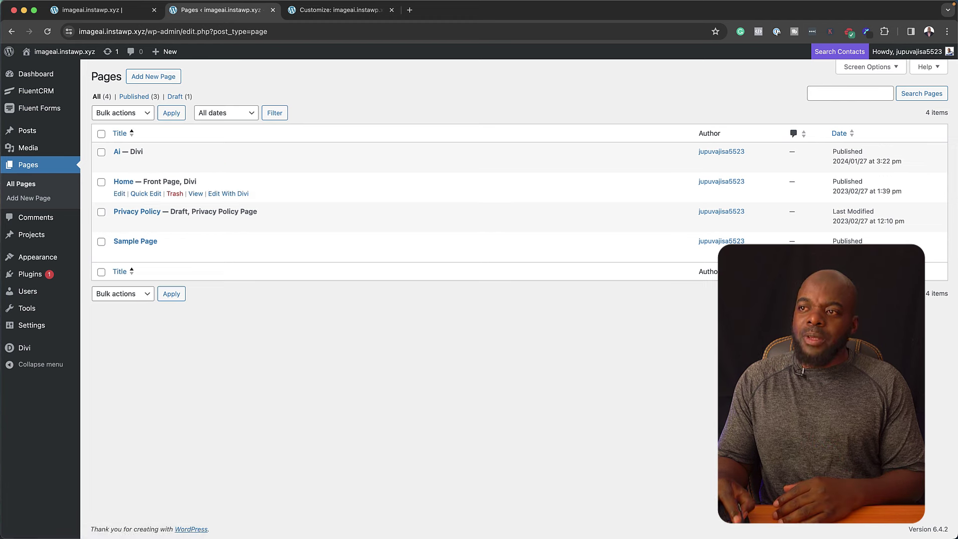
pyautogui.click(228, 194)
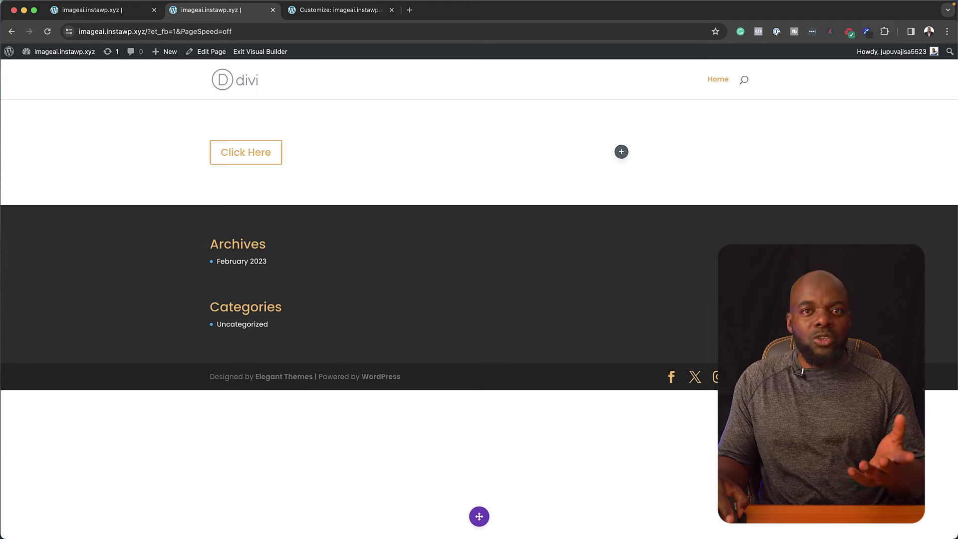
pyautogui.click(479, 517)
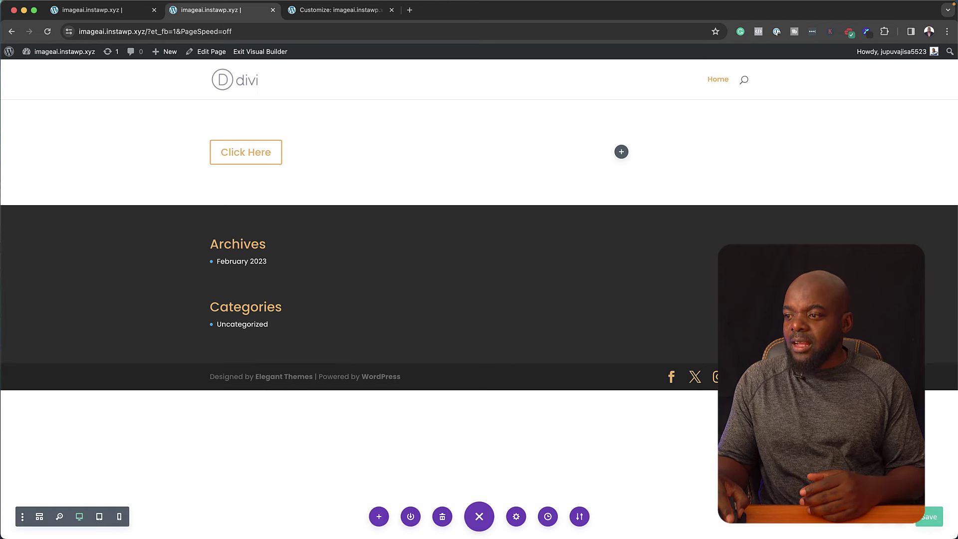
pyautogui.click(378, 516)
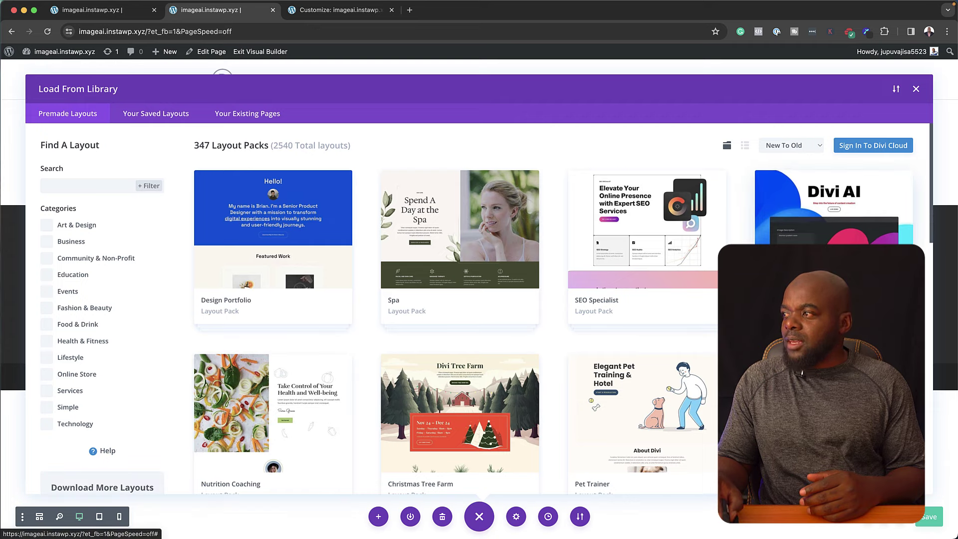
# Step: Apply the Christmas Tree Farm premade layout pack to the Home page
pyautogui.scroll(-1, 479, 310)
pyautogui.scroll(-2, 460, 350)
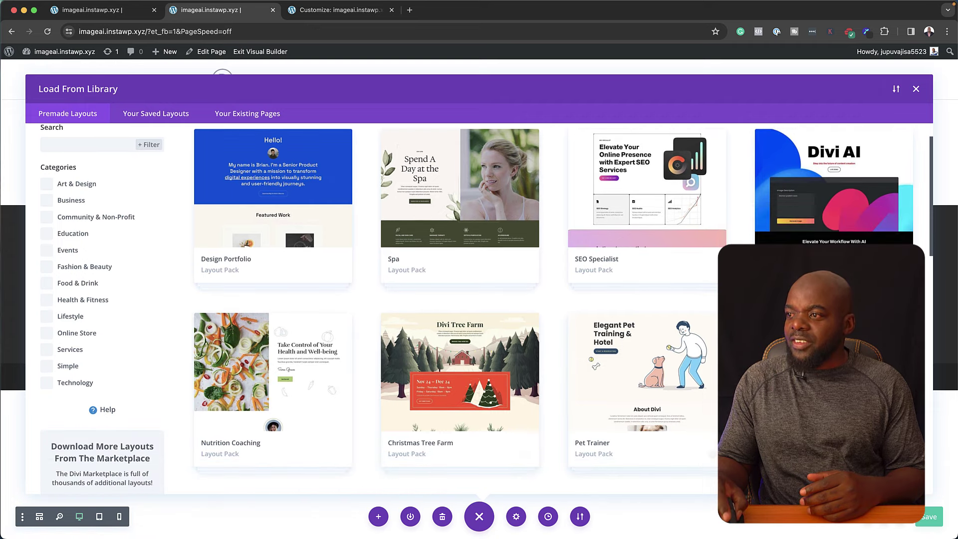
pyautogui.click(460, 369)
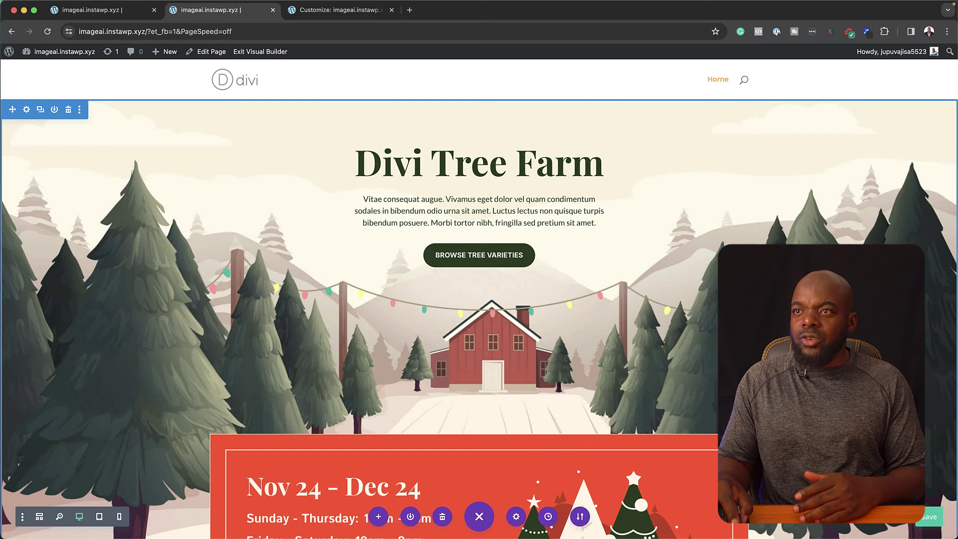
# Step: Delete the tree-farm background image from the hero section's background settings
pyautogui.click(26, 109)
pyautogui.click(50, 190)
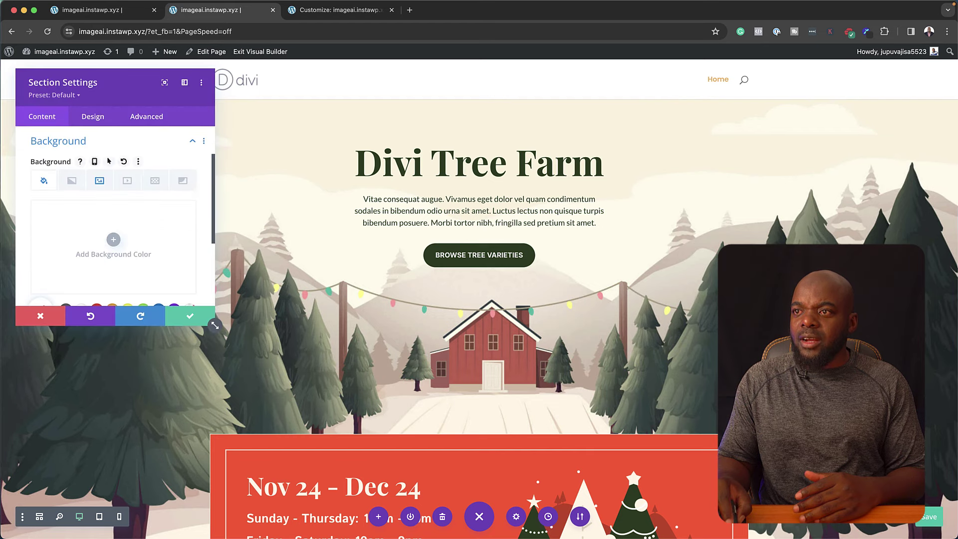
pyautogui.click(99, 180)
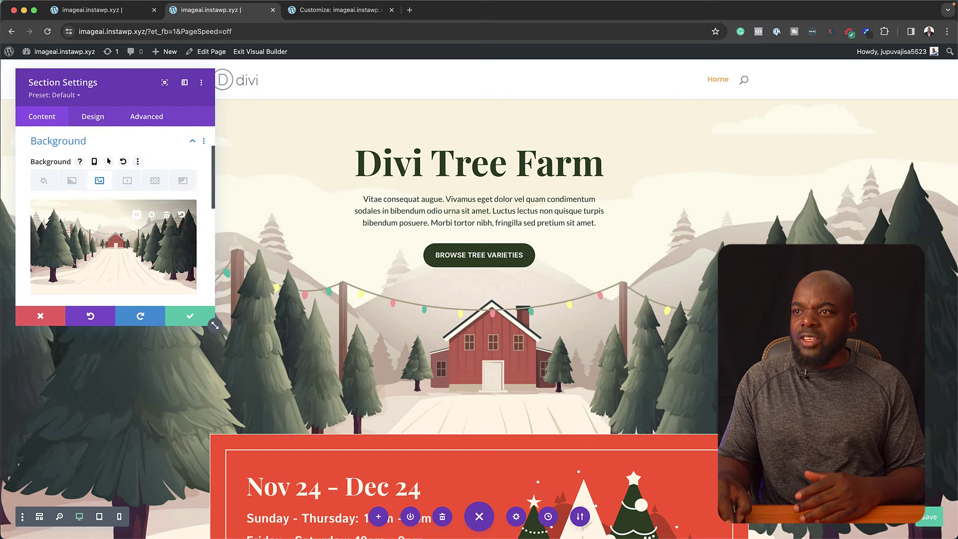
pyautogui.click(167, 215)
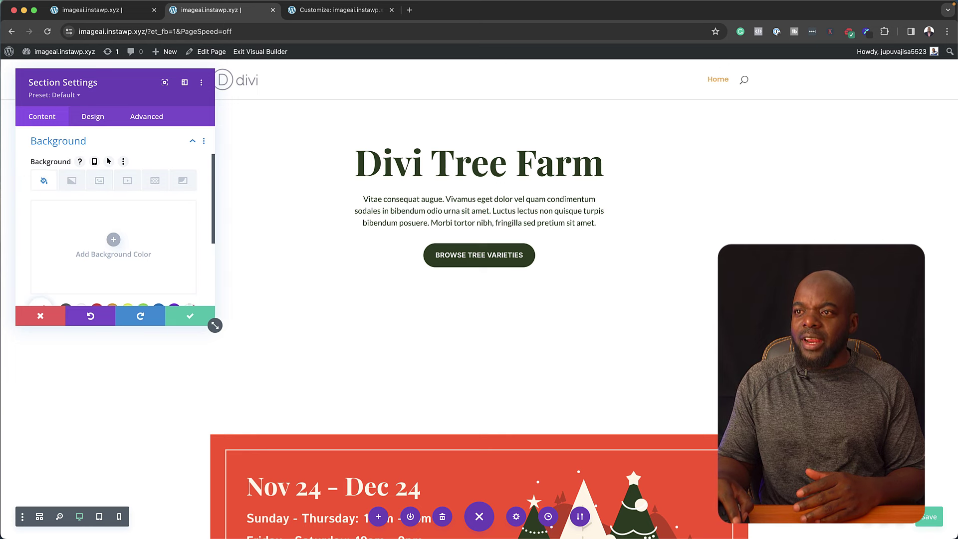
# Step: Give the hero section a near-black background colour and save the section settings
pyautogui.click(113, 240)
pyautogui.click(50, 280)
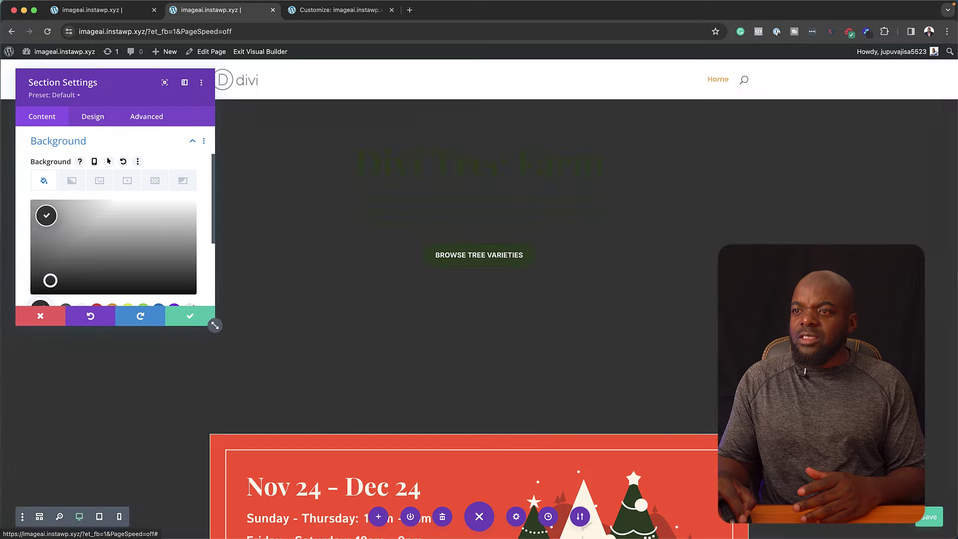
pyautogui.moveTo(50, 280); pyautogui.dragTo(33, 292)
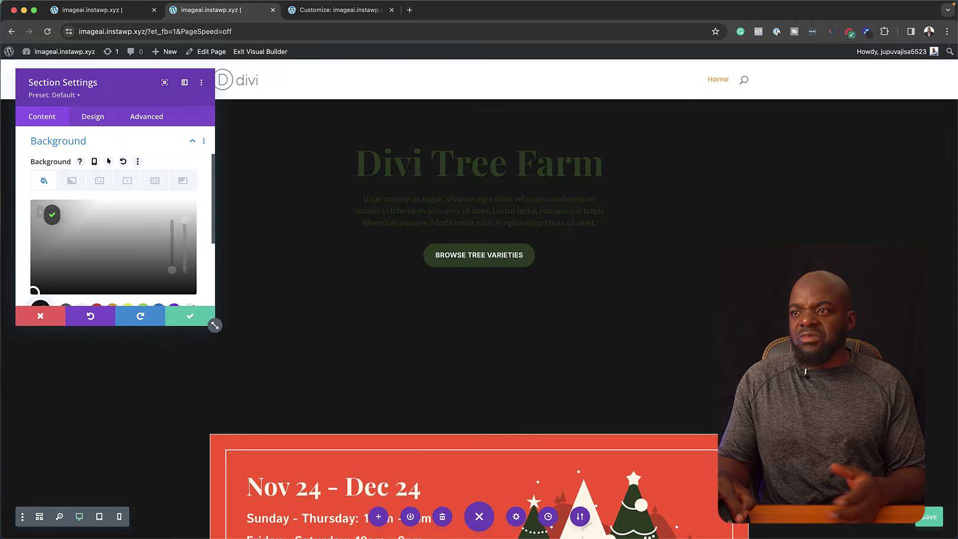
pyautogui.click(190, 315)
pyautogui.scroll(-7, 479, 270)
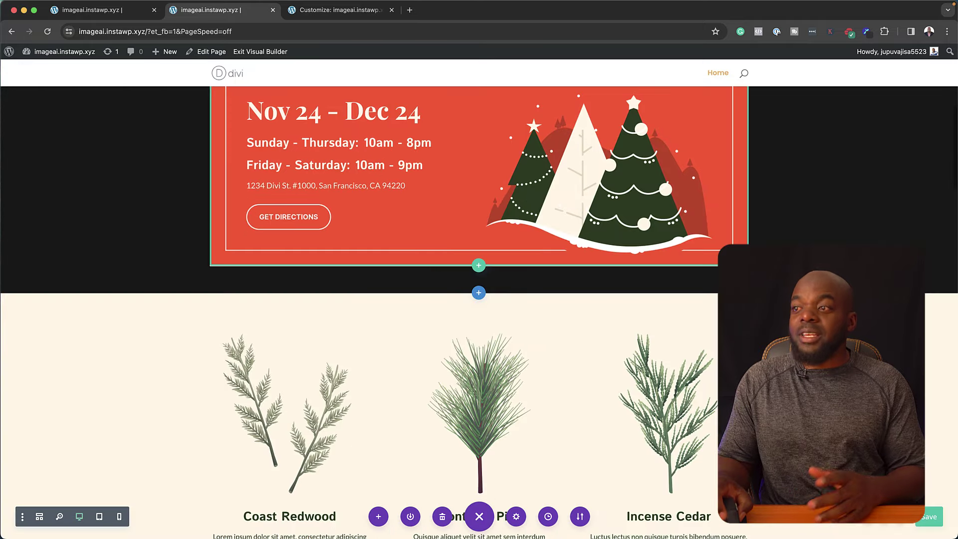
pyautogui.scroll(4, 384, 449)
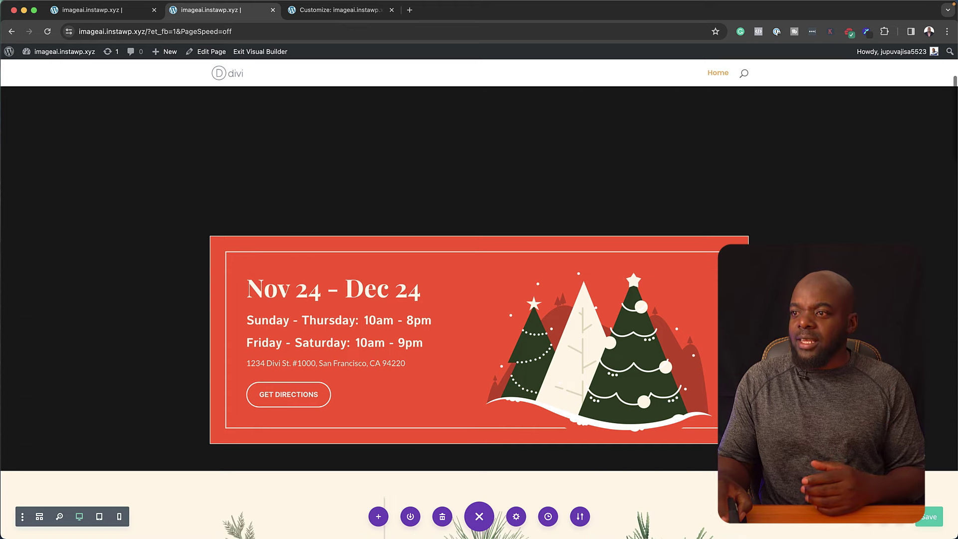
pyautogui.scroll(1, 598, 369)
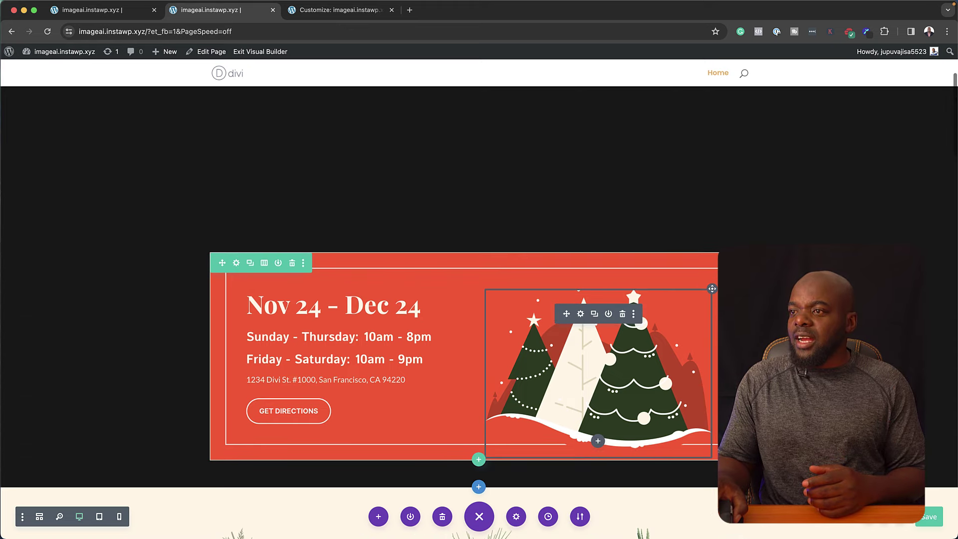
pyautogui.scroll(1, 599, 369)
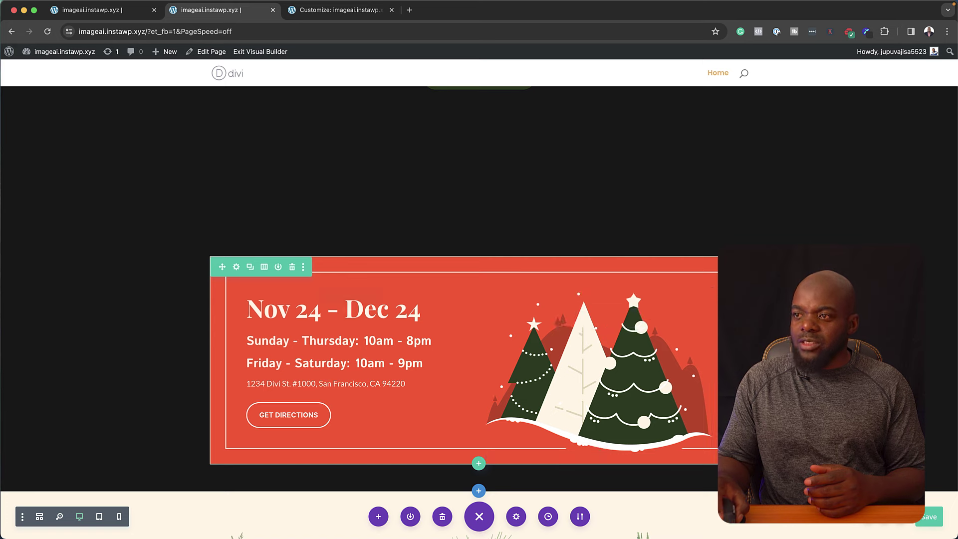
pyautogui.scroll(4, 479, 349)
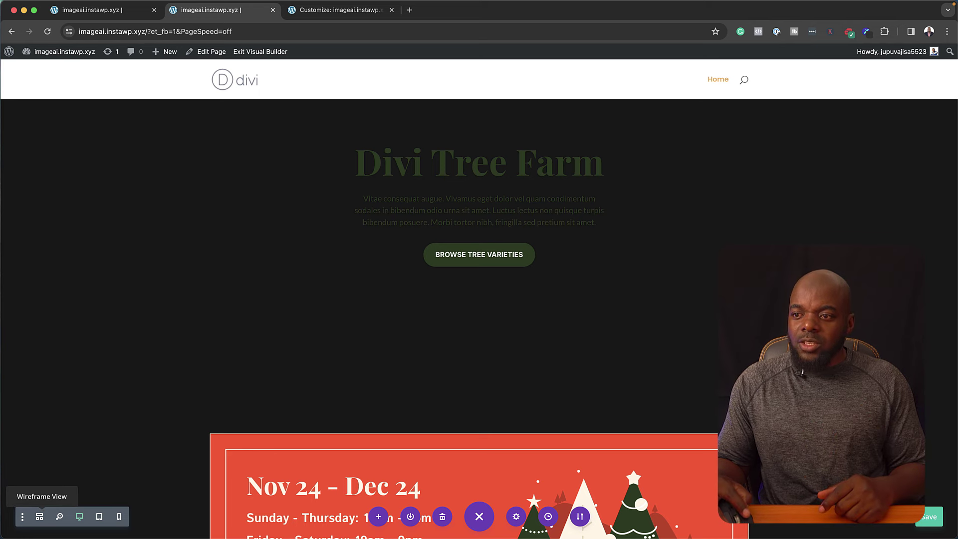
# Step: In Wireframe View, drag the header's Button module above the second Text module
pyautogui.click(39, 517)
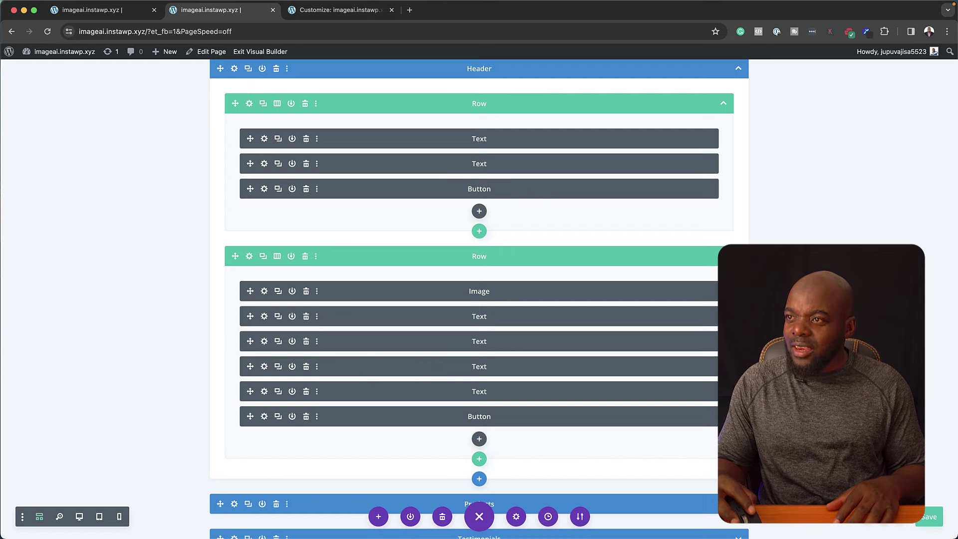
pyautogui.moveTo(250, 189); pyautogui.dragTo(250, 164)
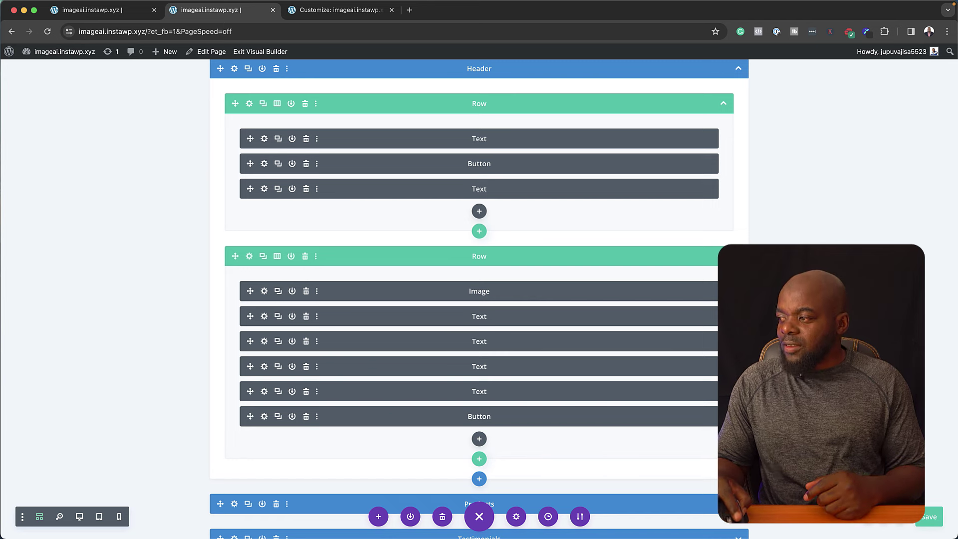
# Step: Show the Layers panel docked on the right, then switch back to Desktop View
pyautogui.press('super+l')
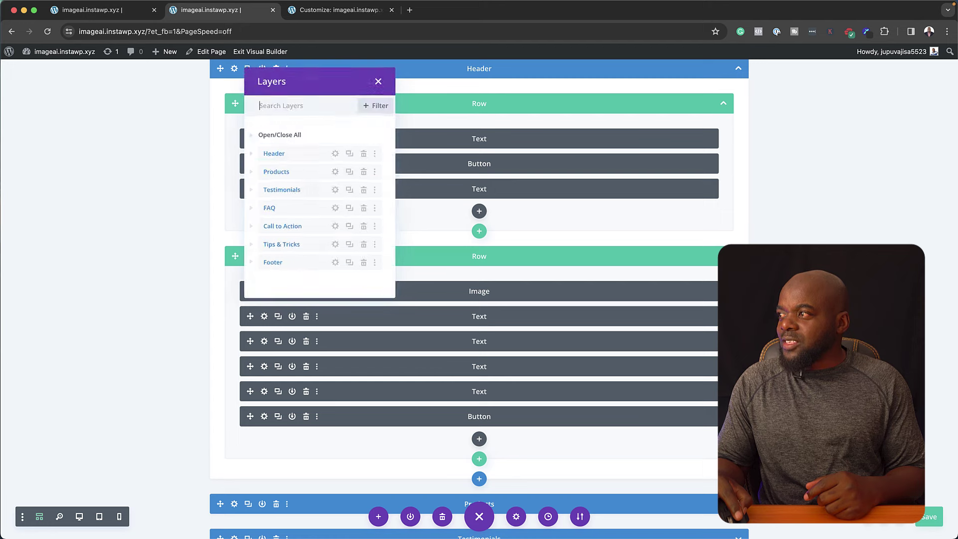
pyautogui.moveTo(394, 298); pyautogui.dragTo(924, 301)
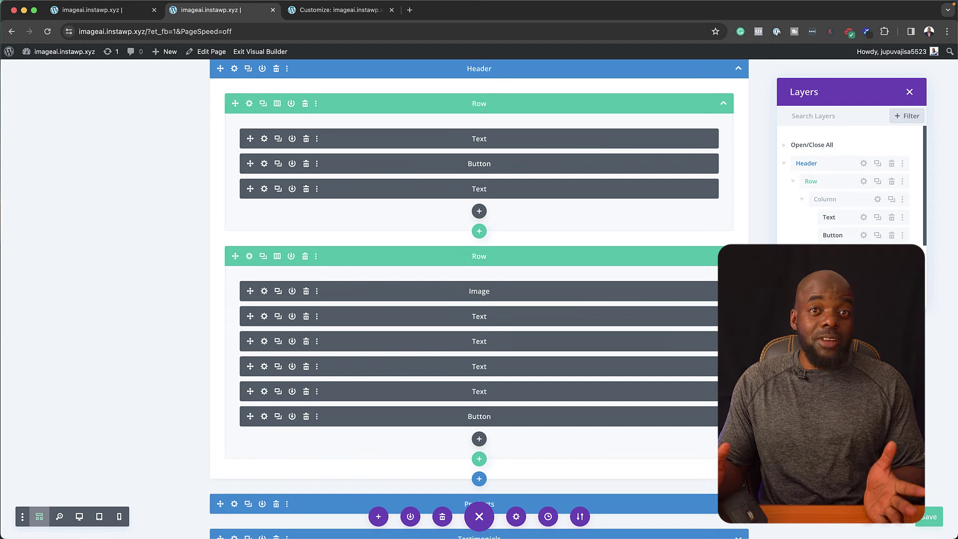
pyautogui.click(79, 517)
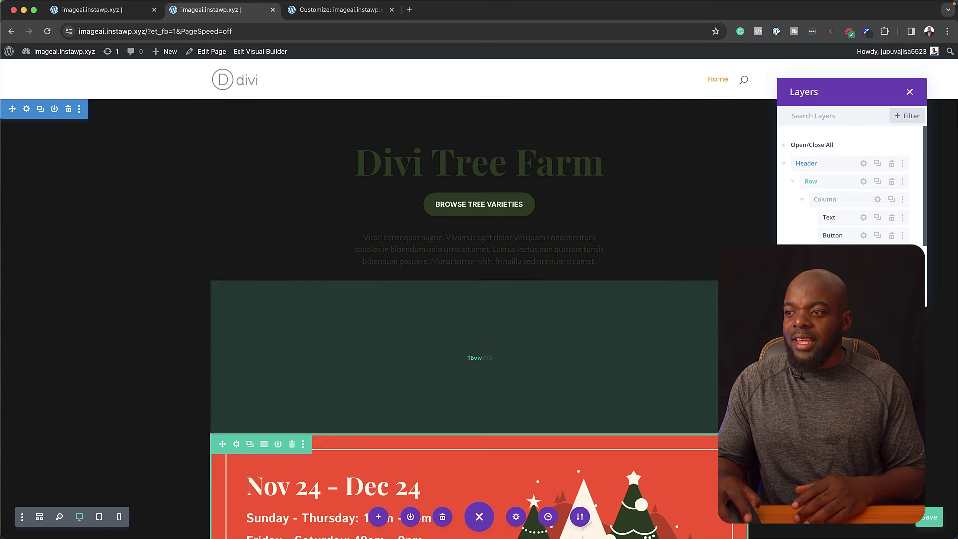
# Step: Insert a Regular section below the Nov 24 – Dec 24 event section, then start a new Chrome tab
pyautogui.scroll(-7, 479, 349)
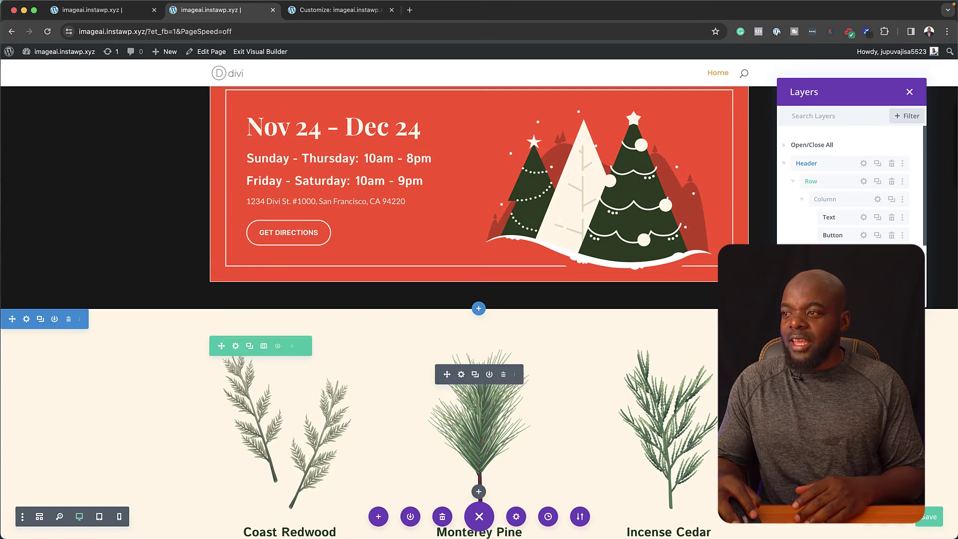
pyautogui.click(478, 308)
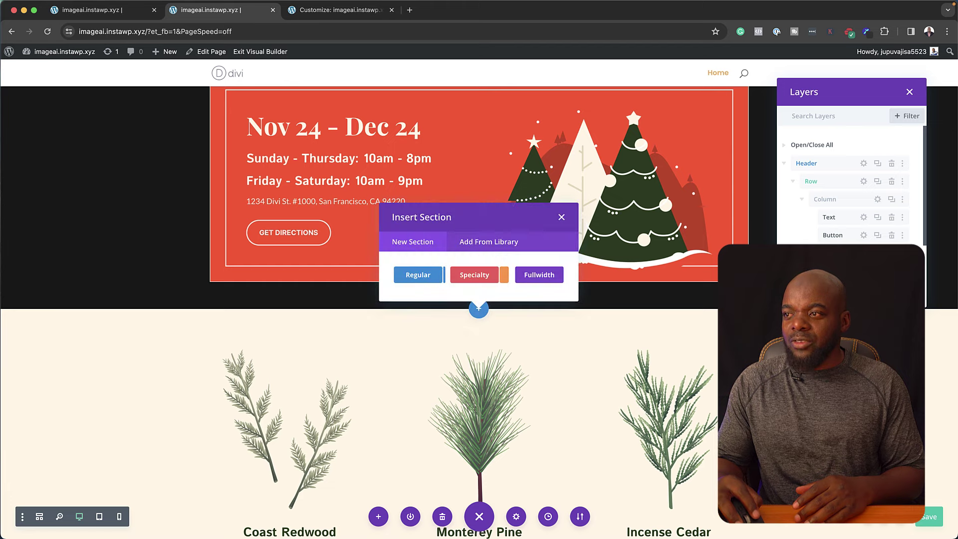
pyautogui.click(417, 274)
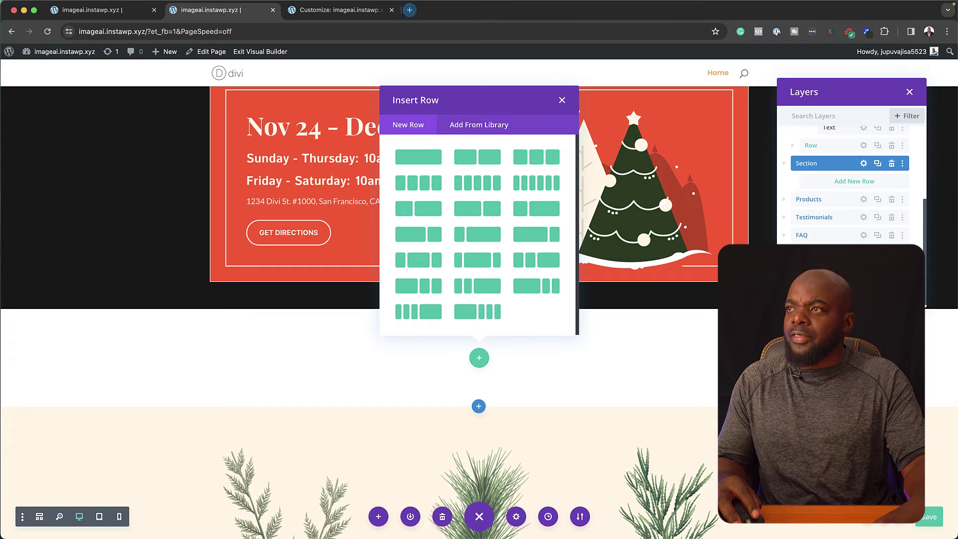
pyautogui.click(409, 10)
# Step: Load diviuniversity.com/flexbox and bring the Flexbox - Divi University tab into view
pyautogui.write('d')
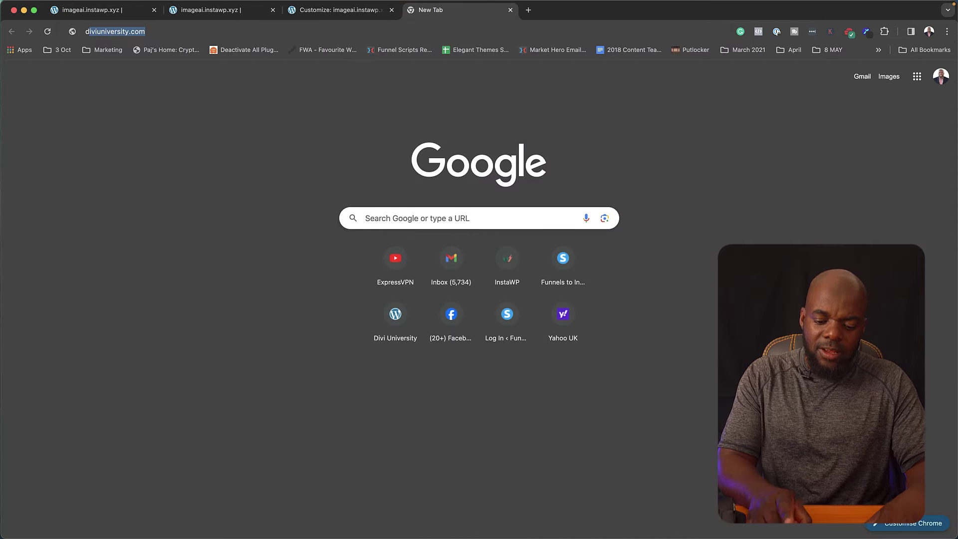
pyautogui.press('Right')
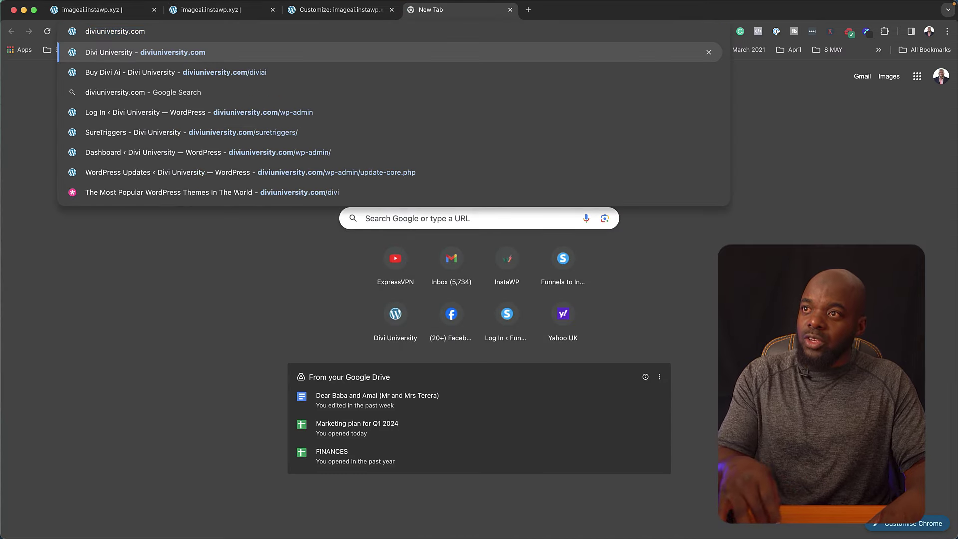
pyautogui.write('/fle')
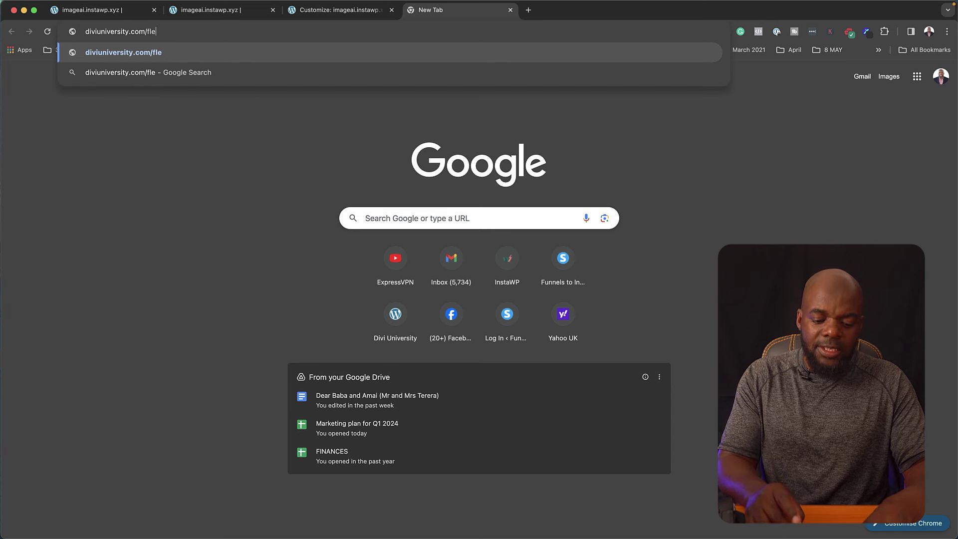
pyautogui.write('xbox')
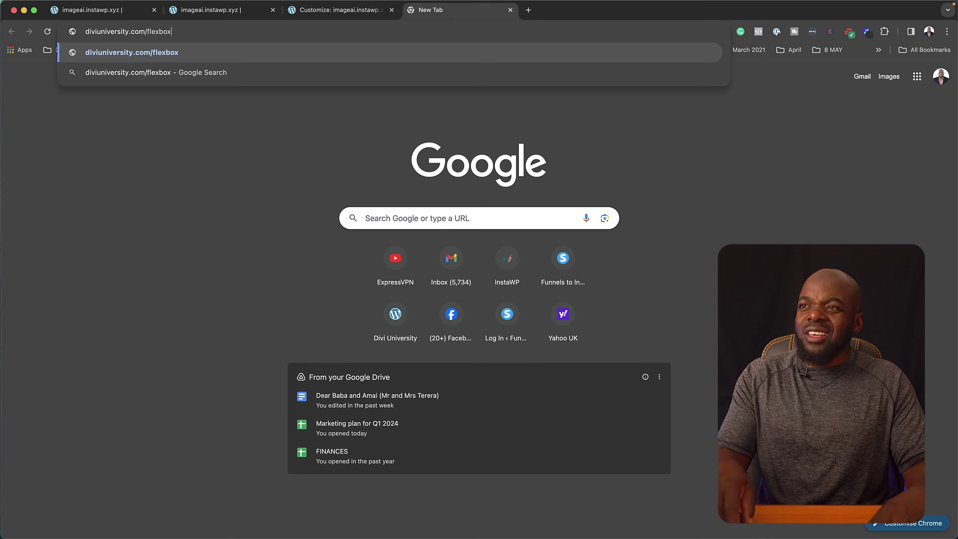
pyautogui.press('Return')
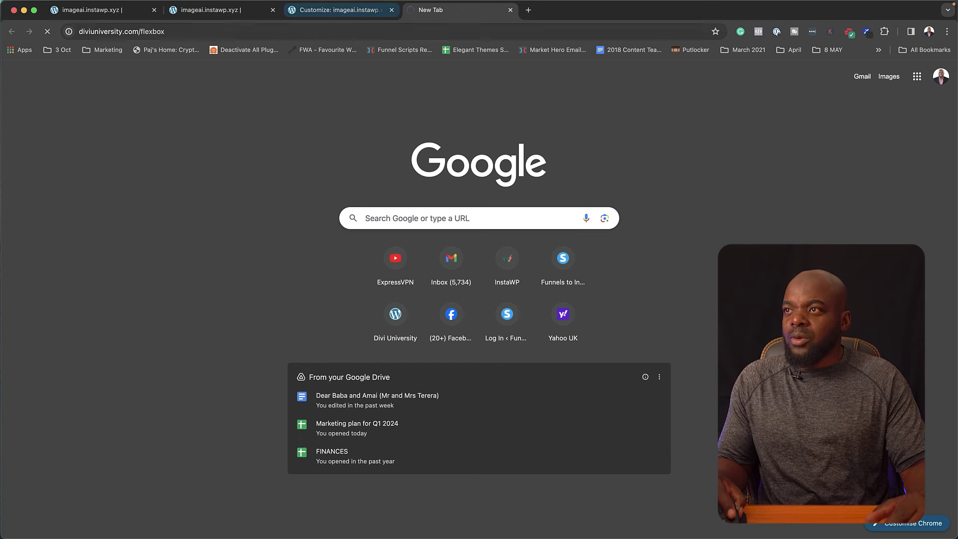
pyautogui.click(339, 10)
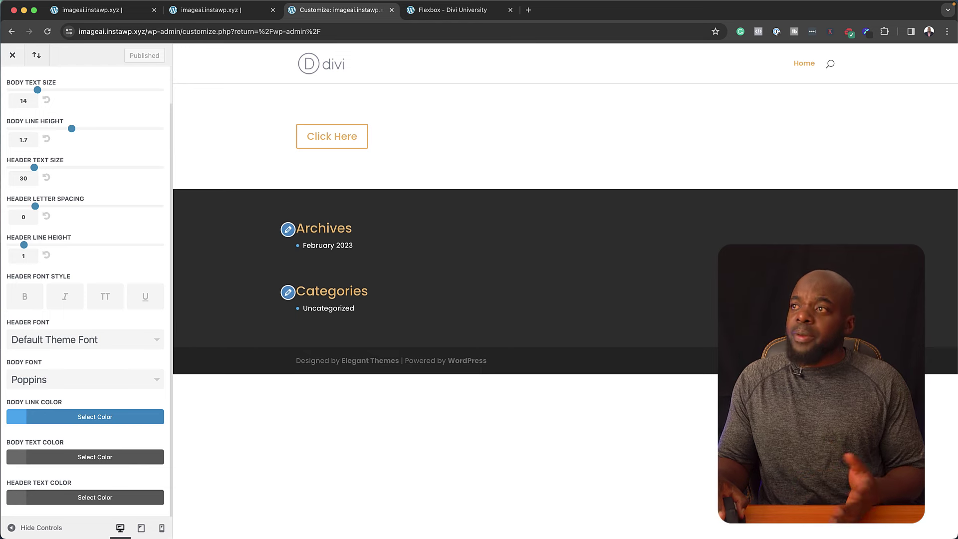
pyautogui.hotkey('ctrl', 'Tab')
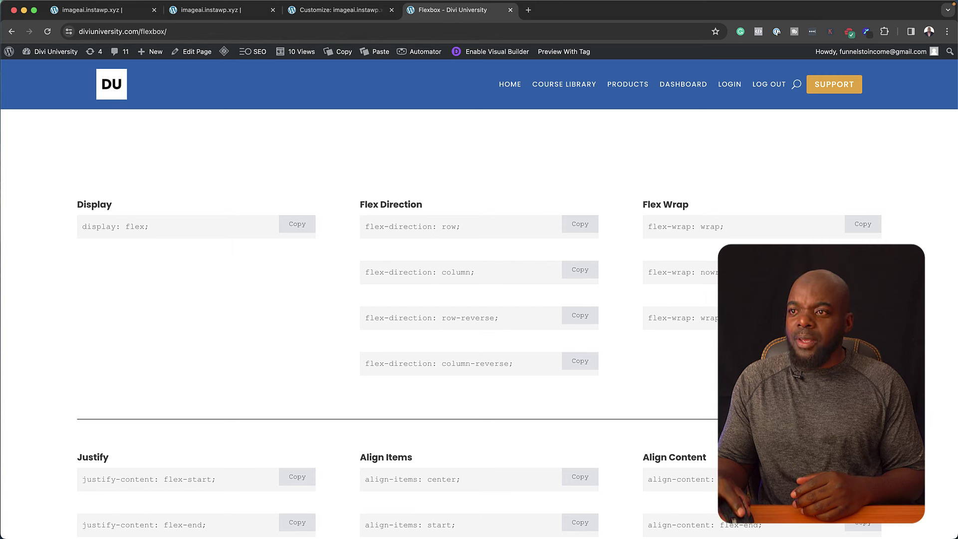
# Step: Copy the display: flex; and flex-direction: row; snippets, then scroll through the page
pyautogui.click(296, 224)
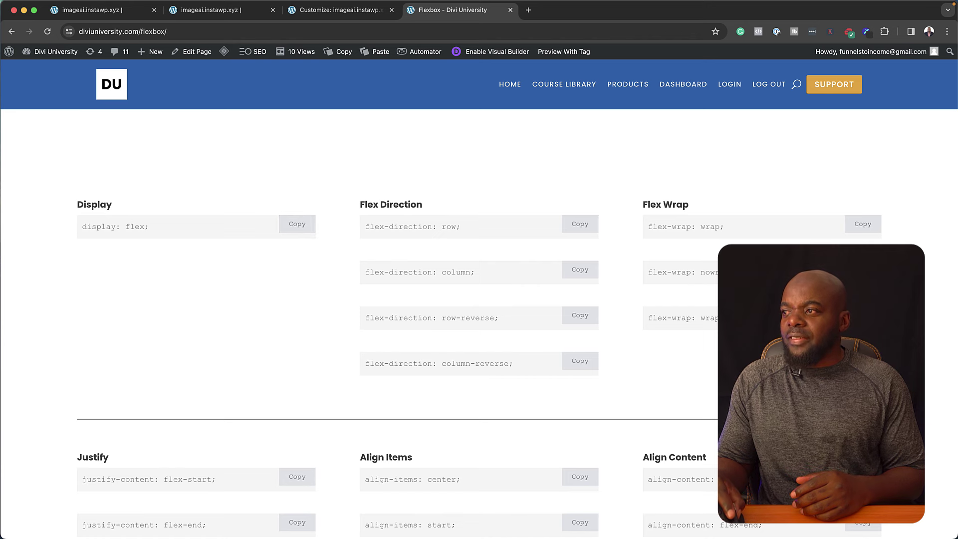
pyautogui.click(580, 224)
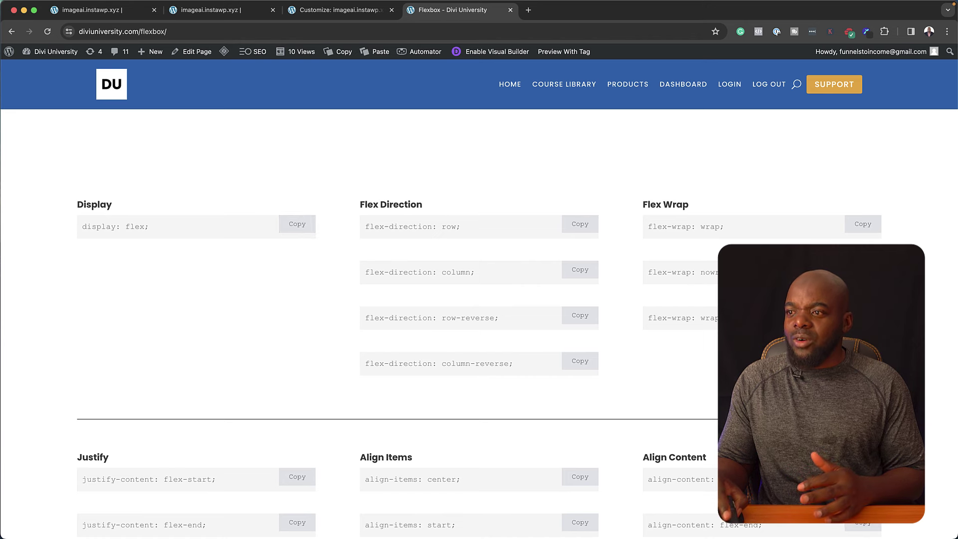
pyautogui.scroll(-6, 479, 299)
pyautogui.scroll(-10, 479, 299)
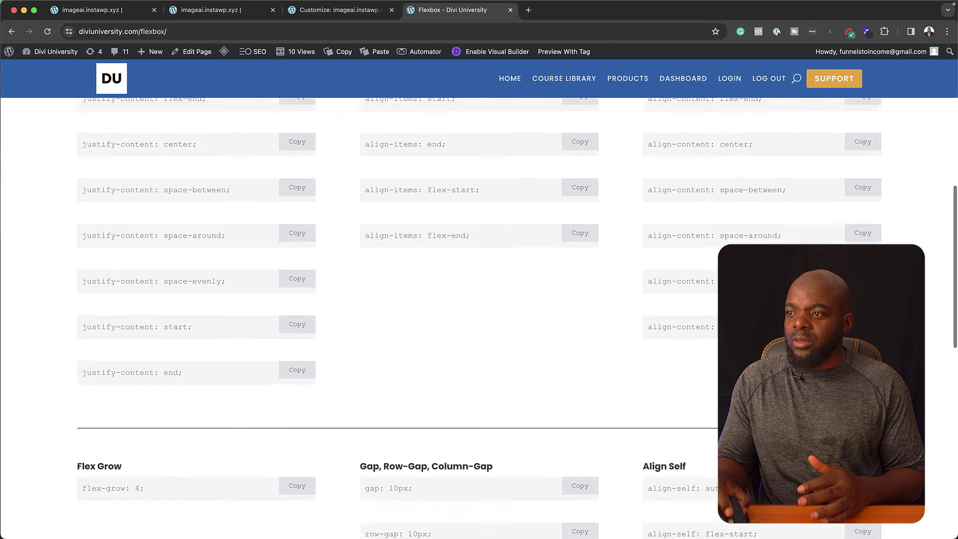
pyautogui.scroll(15, 479, 299)
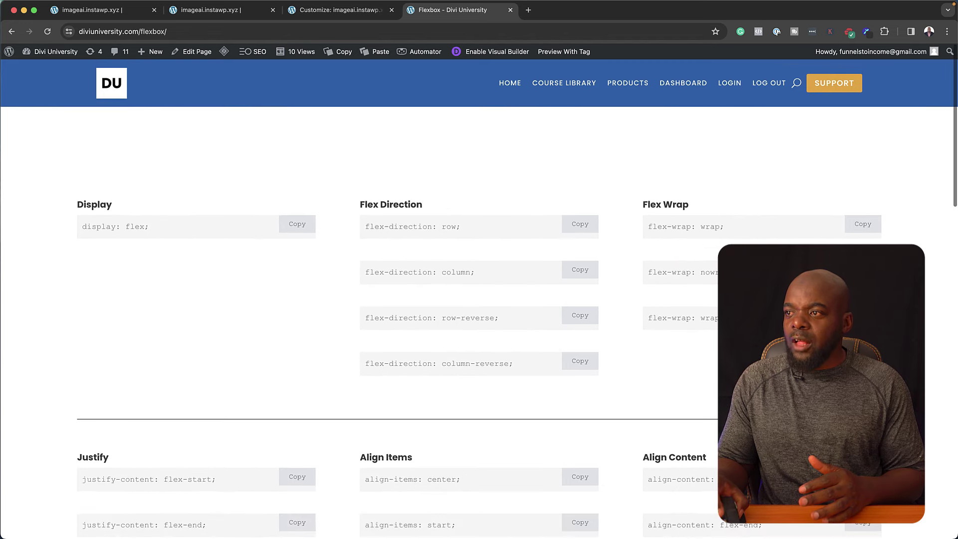